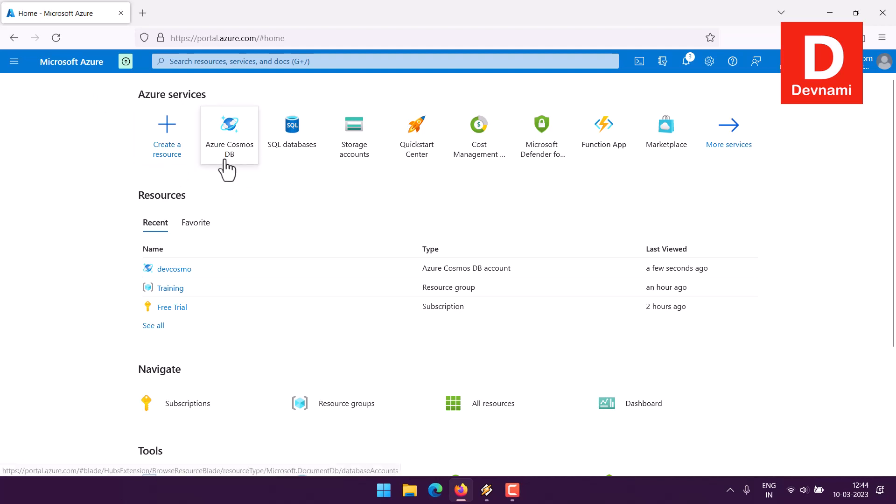
mouse_move(245, 157)
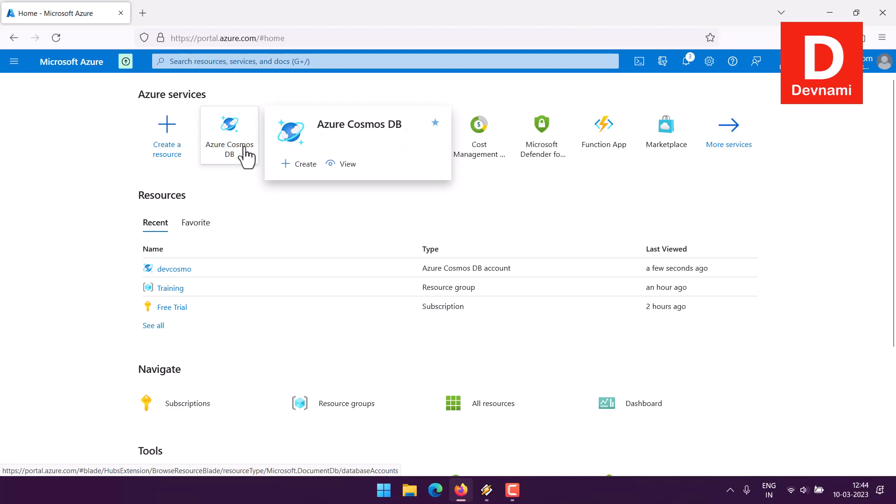
click(226, 61)
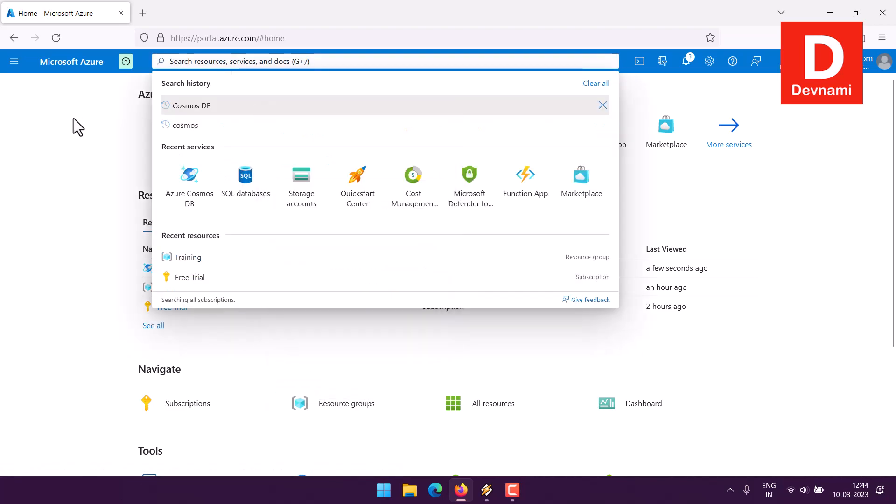
click(73, 119)
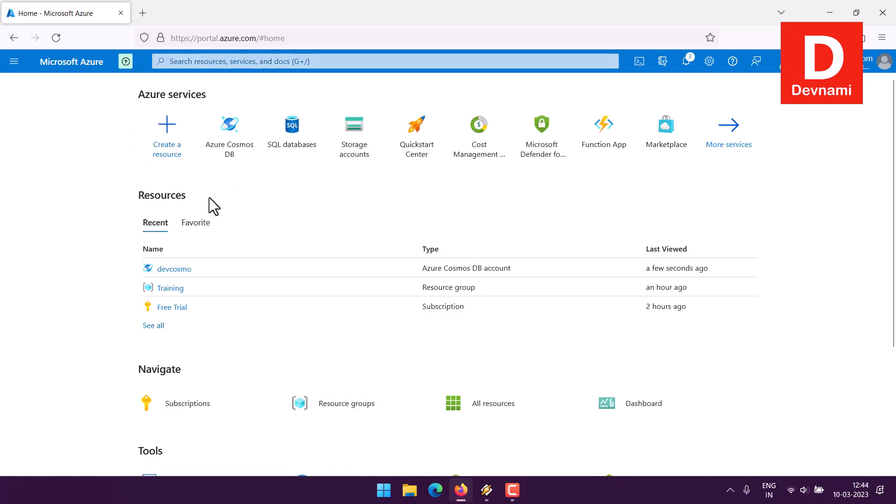
scroll(134, 186, down, 3)
scroll(134, 186, up, 3)
Step: Open the Azure Cosmos DB service and start creating a new account
click(242, 154)
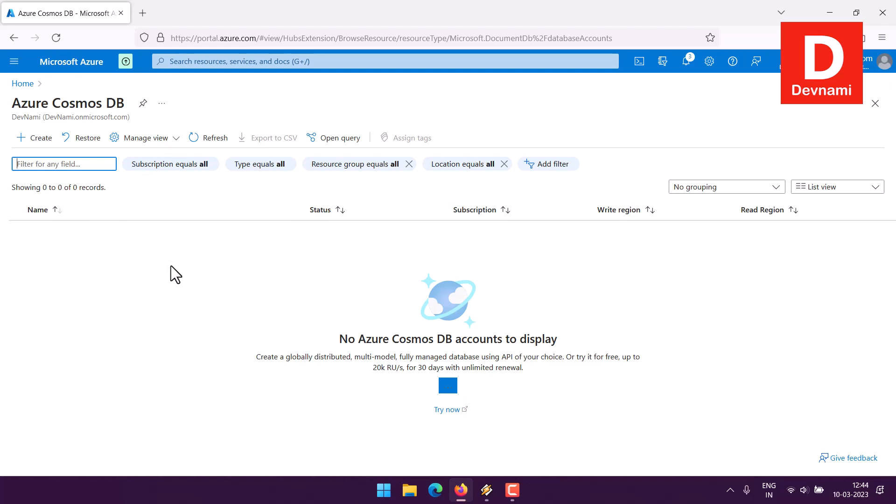
click(37, 140)
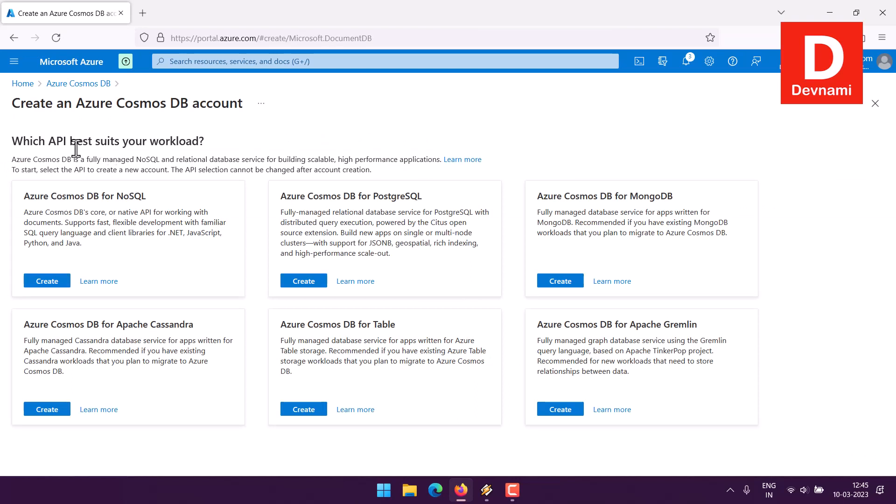
Step: Examine the available API options for the new Cosmos DB account, from NoSQL and PostgreSQL to Gremlin, Table and Cassandra
drag(76, 142, 217, 150)
click(217, 150)
drag(117, 197, 165, 196)
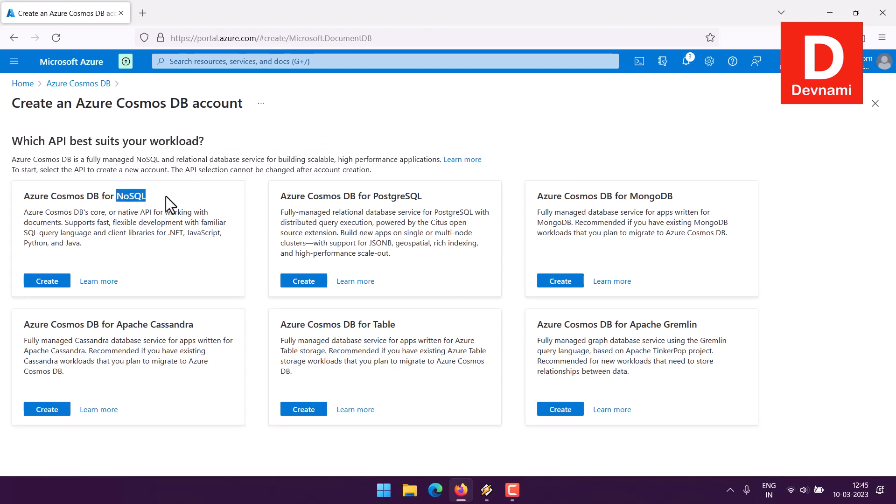
click(193, 195)
drag(378, 198, 445, 198)
click(445, 198)
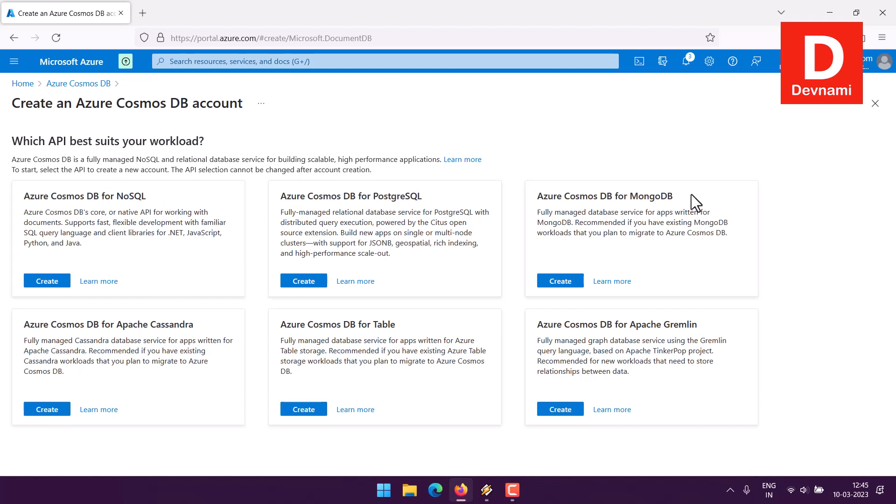
drag(622, 325, 709, 332)
click(639, 325)
drag(318, 325, 378, 326)
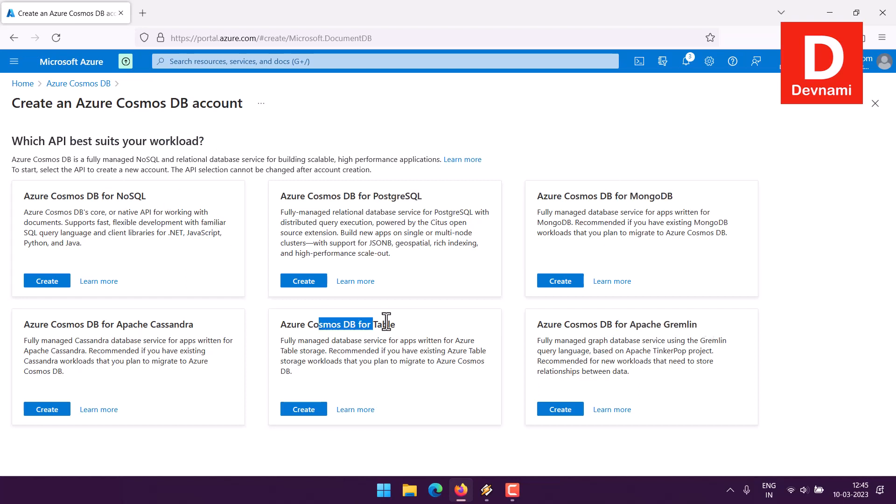
click(396, 322)
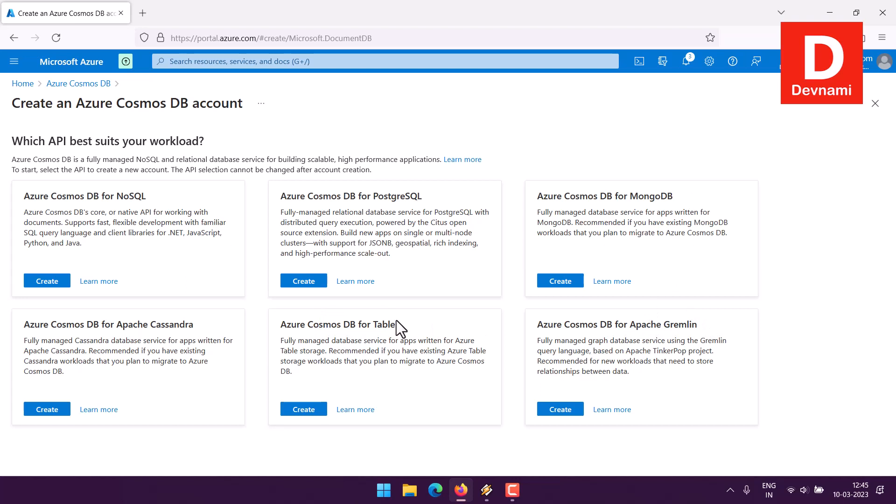
drag(74, 325, 190, 325)
click(192, 322)
Step: Choose the Azure Cosmos DB for MongoDB API and assign the new account to the Training resource group
click(559, 281)
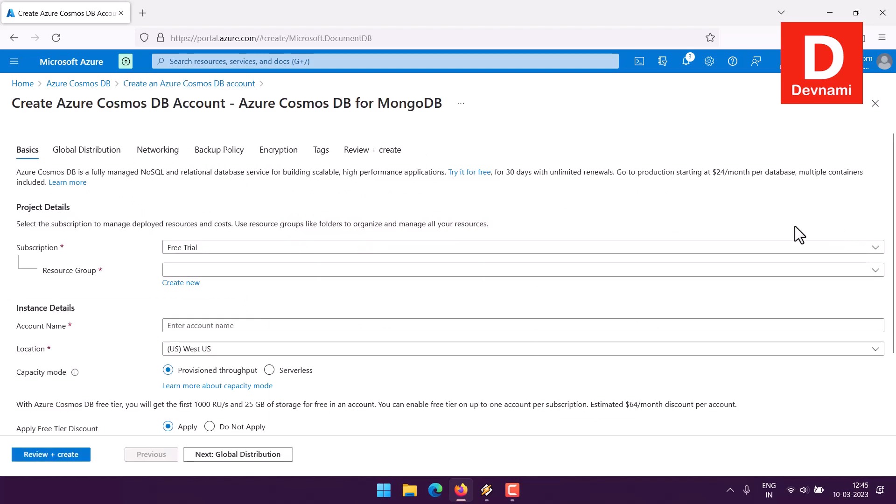
drag(268, 105, 438, 103)
click(438, 110)
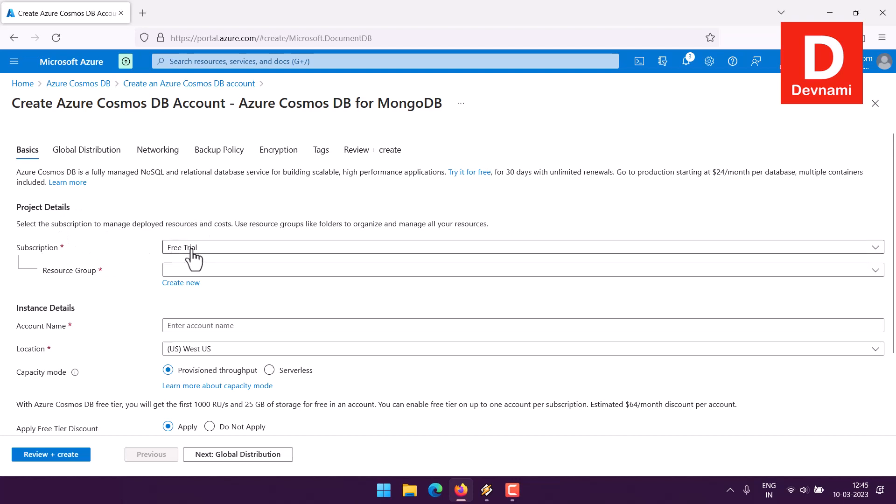
click(233, 271)
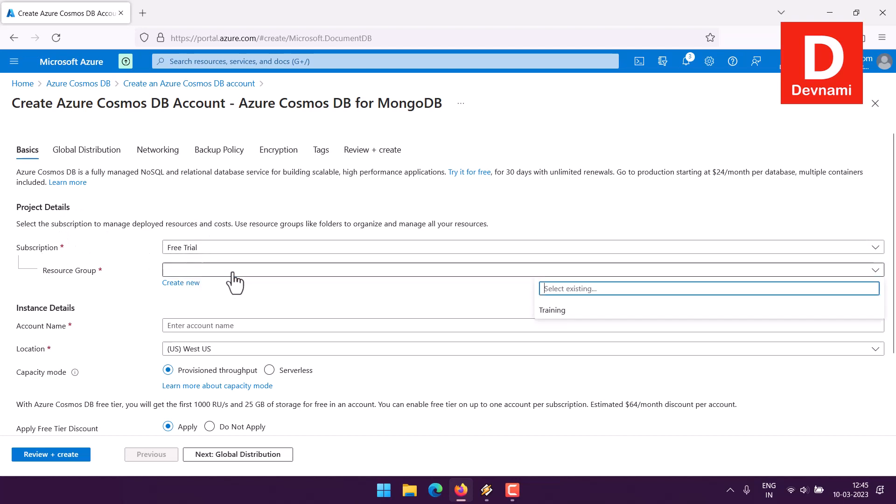
click(560, 310)
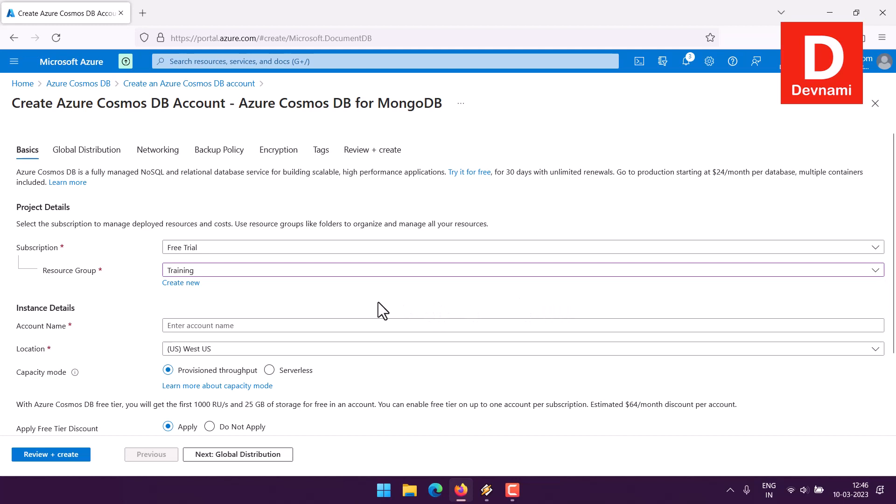
Step: Try devmongo as the account name in the instance details
scroll(378, 302, down, 2)
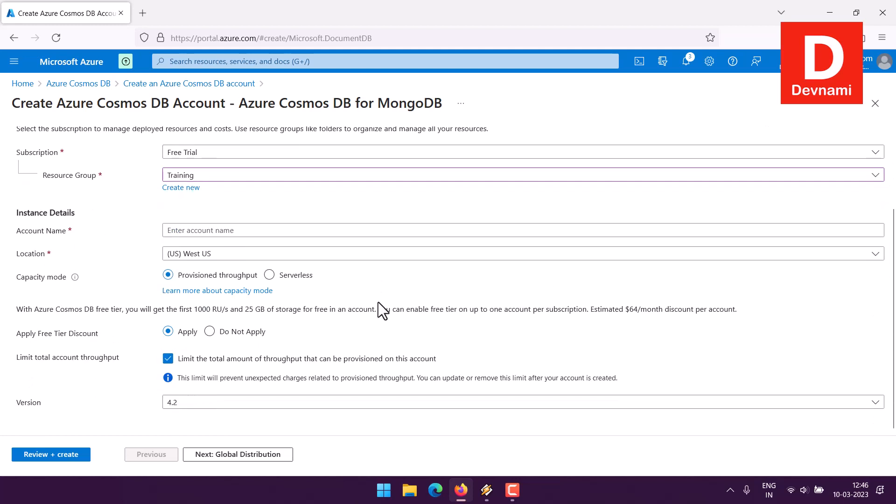
click(181, 230)
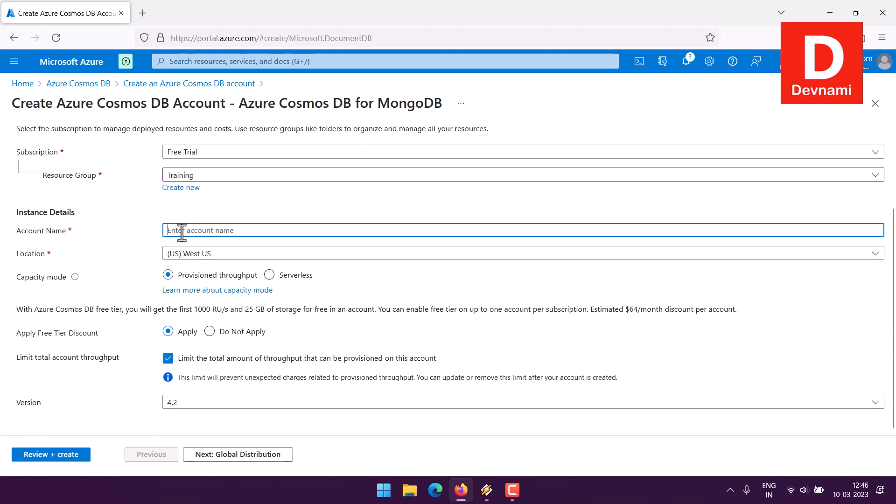
text(devcos)
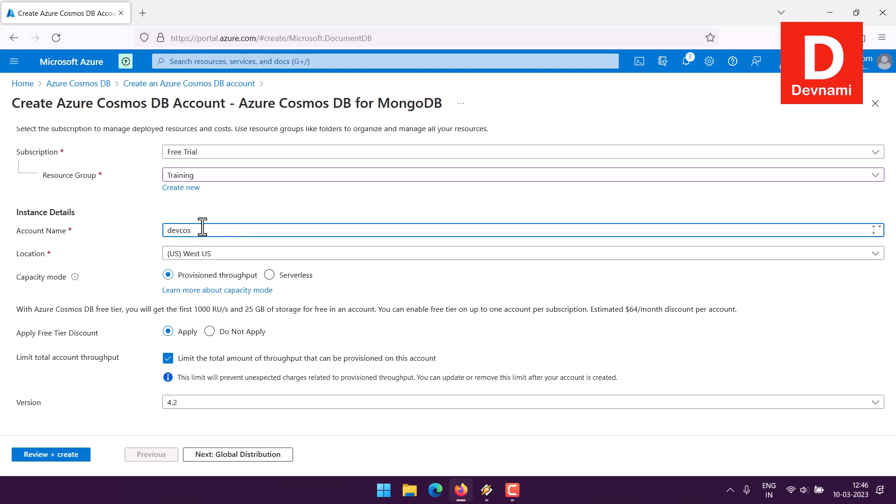
key(BackSpace)
key(BackSpace)
key(BackSpace)
text(mongo)
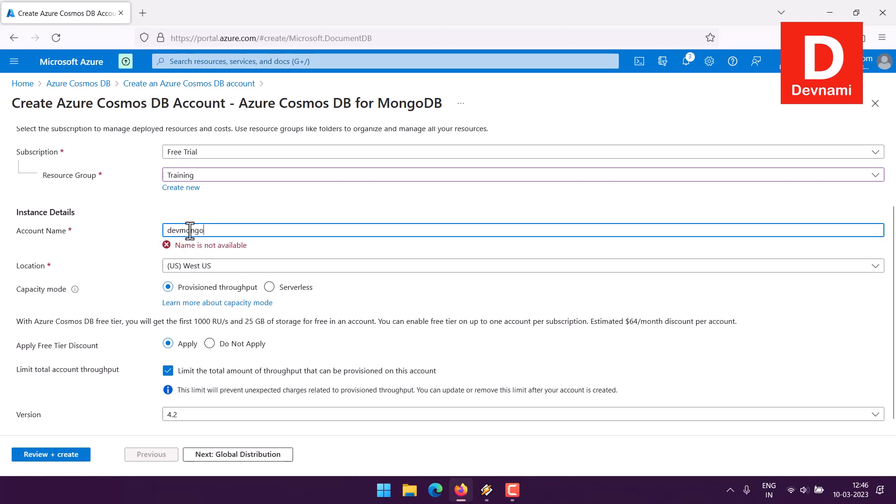
Step: Set the Cosmos DB account name to devcosmo
double_click(190, 230)
text(devcosmo)
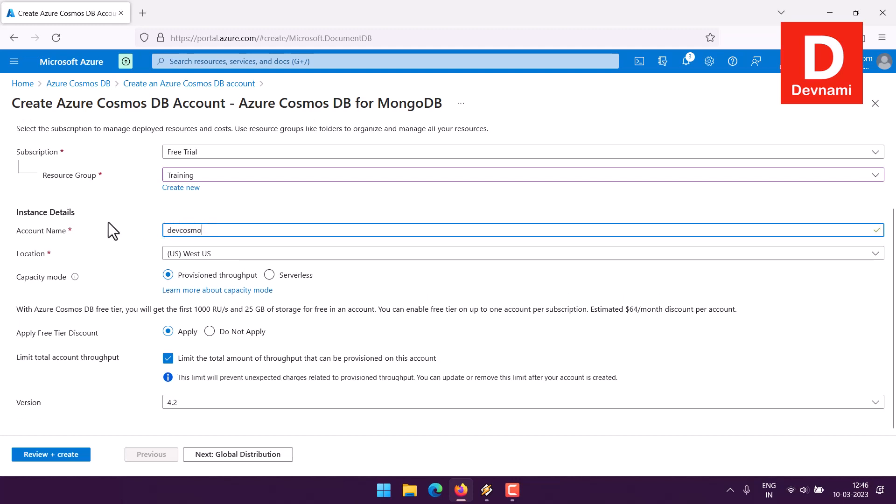
click(124, 231)
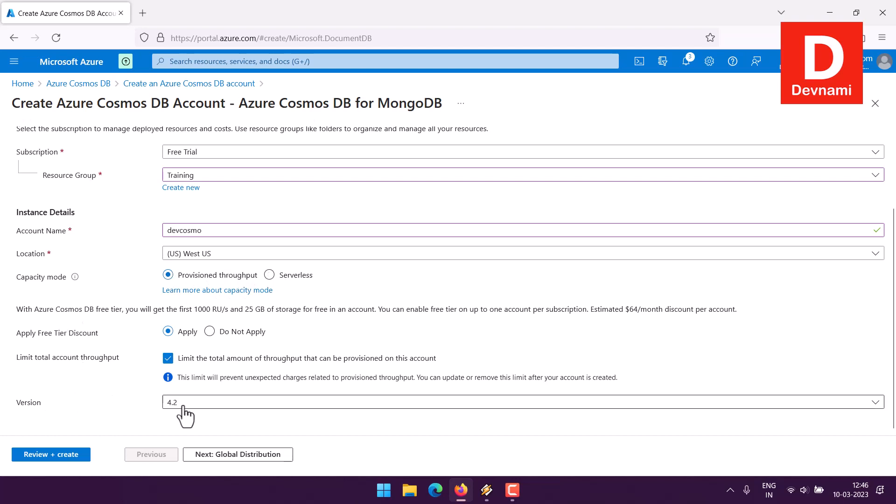
Step: Review the summary of the devcosmo account settings and create the account
click(60, 457)
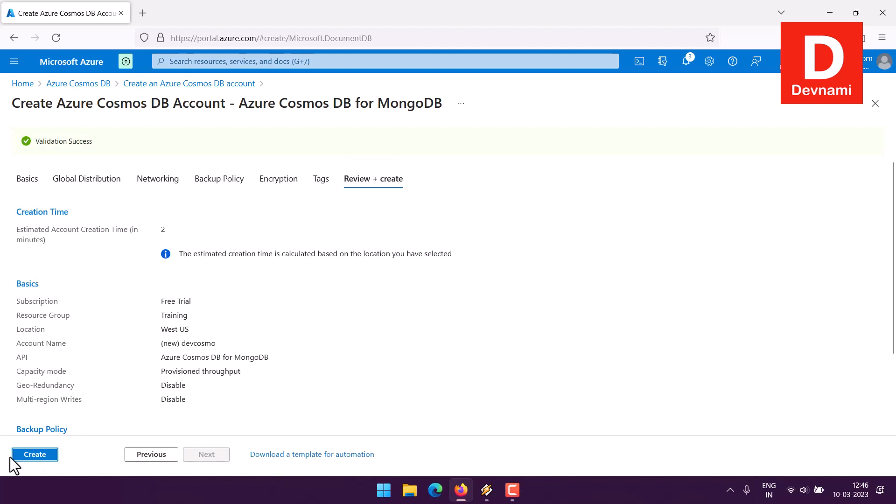
click(24, 454)
scroll(90, 230, down, 2)
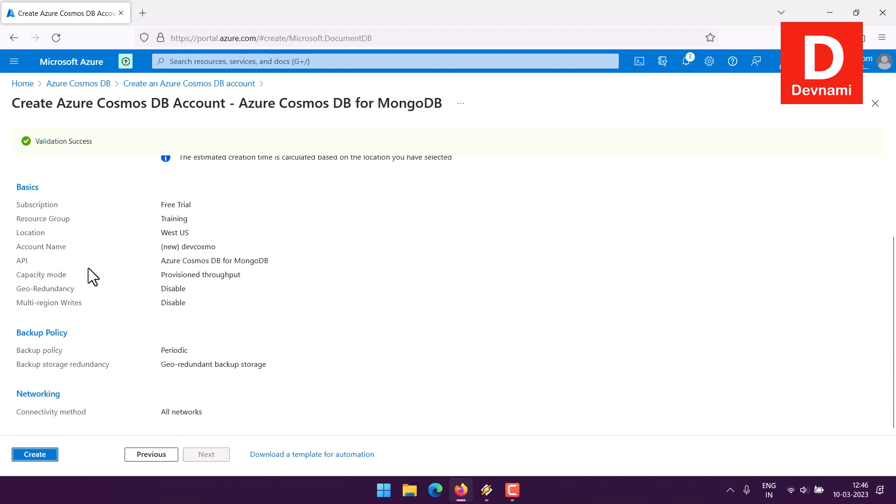
scroll(89, 267, up, 2)
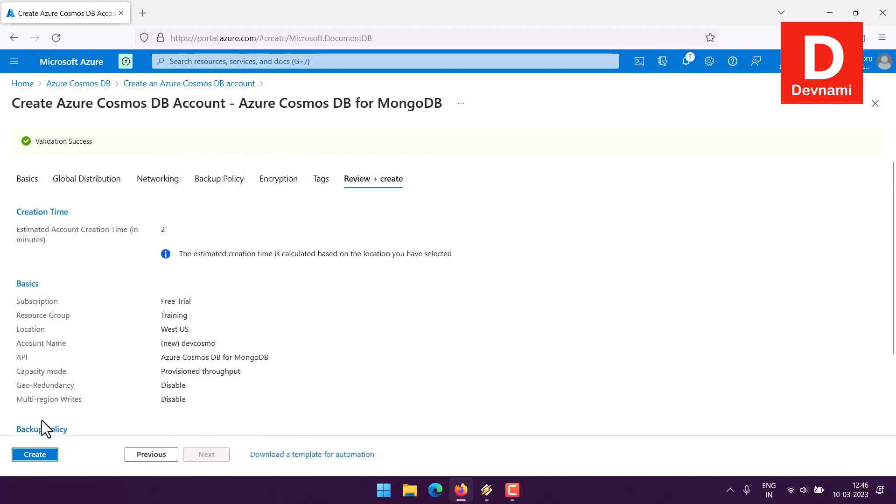
click(42, 455)
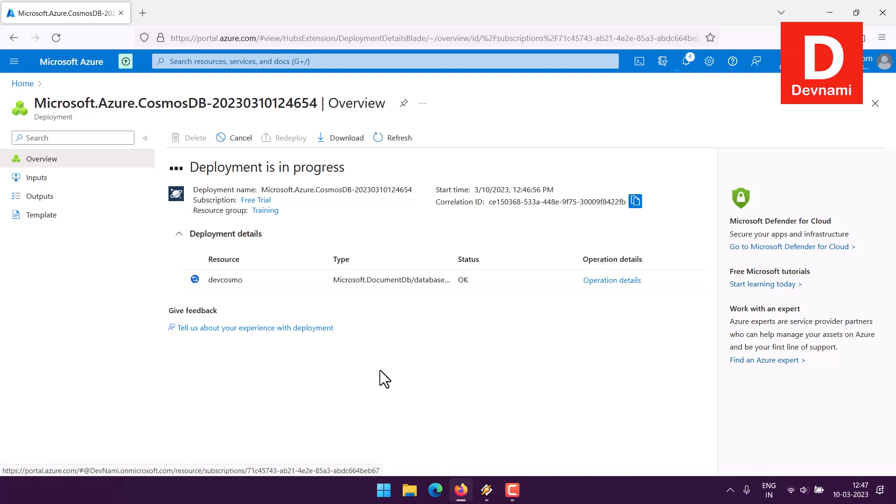
Step: Find and launch Azure Data Studio, and dismiss its preview features notification
click(384, 490)
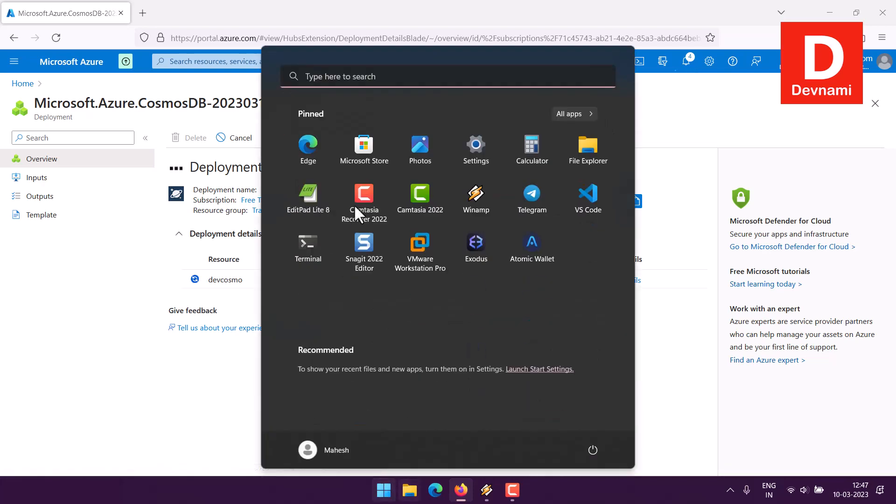
click(349, 82)
text(azure Data Studio)
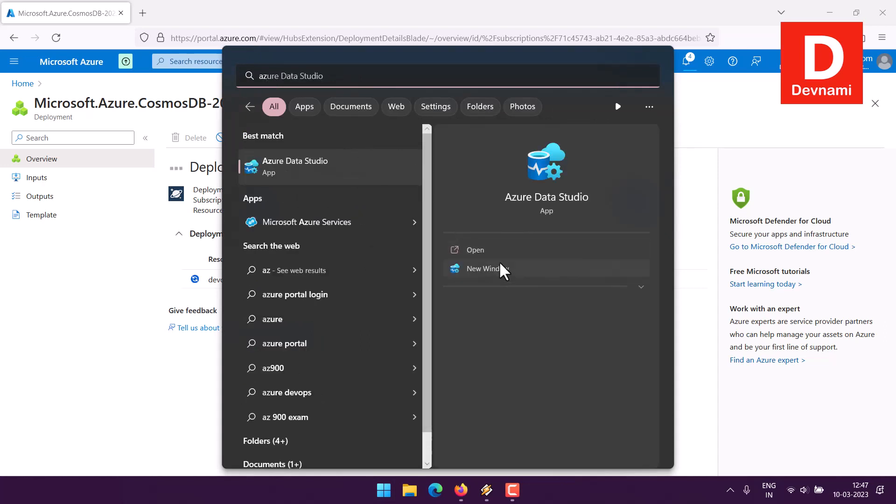
click(484, 250)
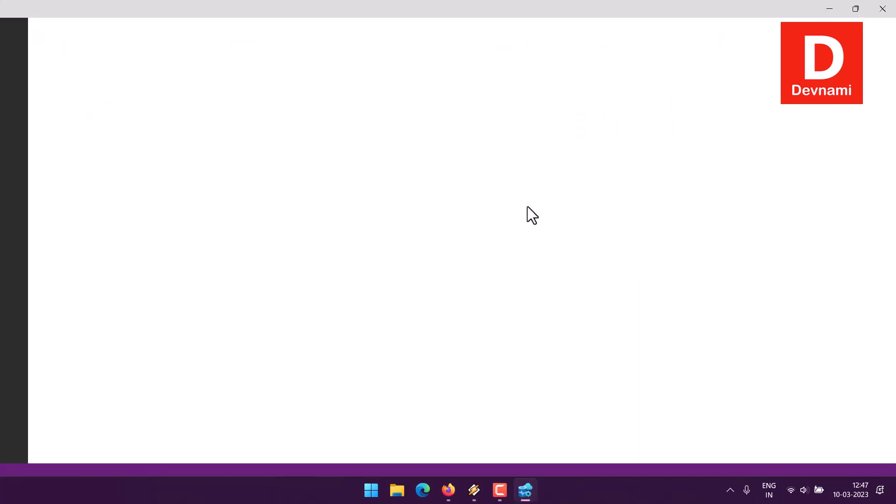
click(449, 488)
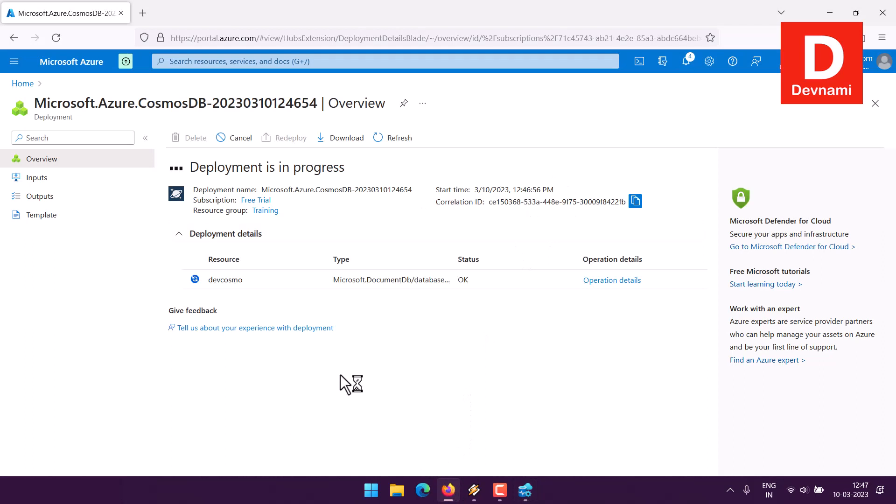
click(526, 489)
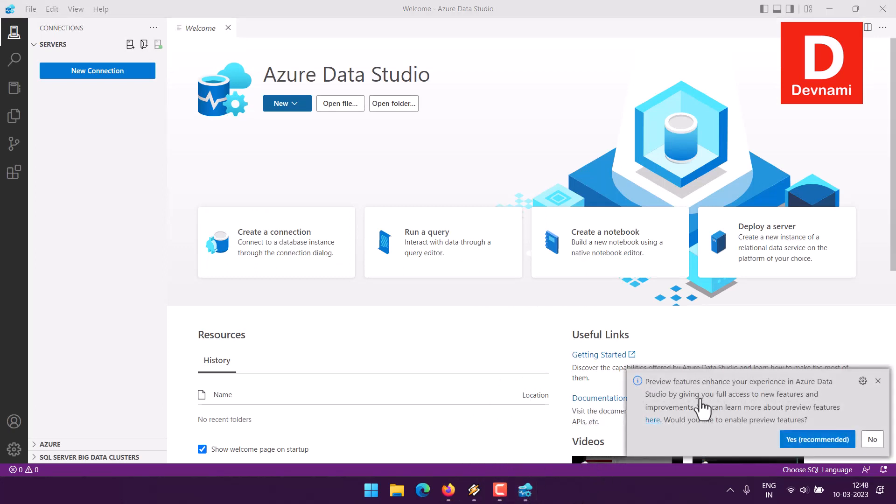
click(878, 381)
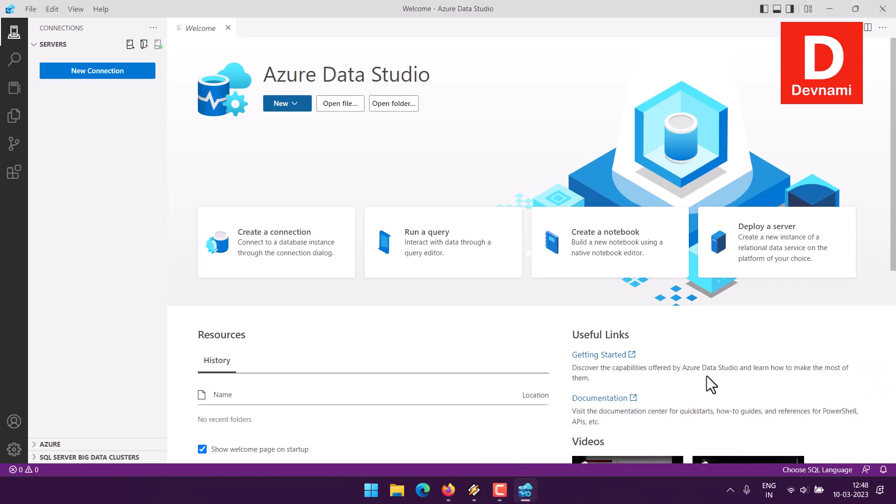
Step: Check the deployment in the Azure portal, and in Azure Data Studio examine the installed Azure Cosmos DB API for MongoDB extension
click(448, 489)
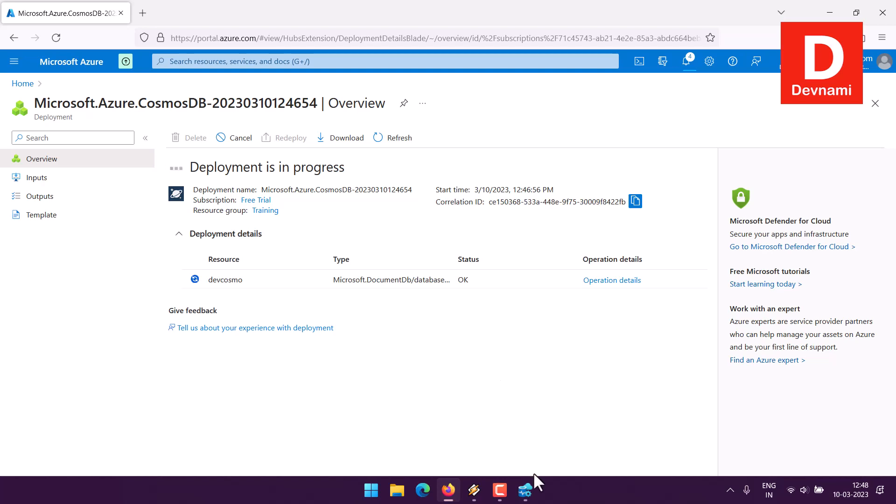
click(525, 490)
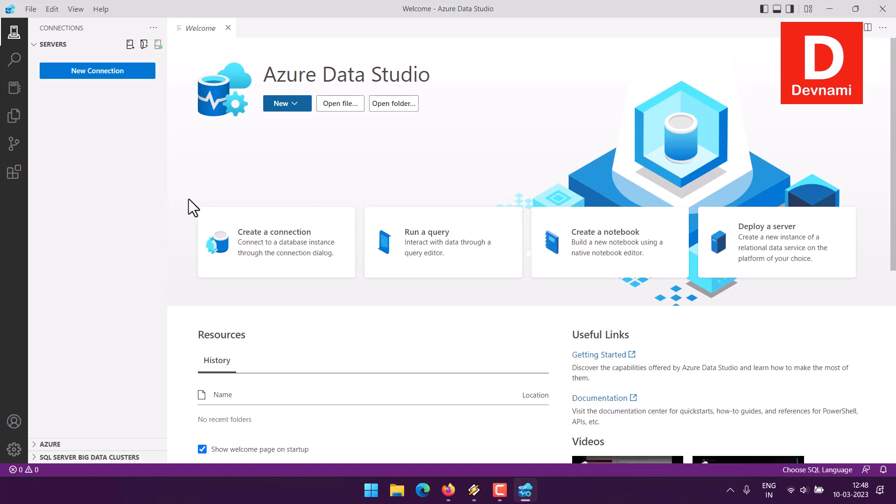
click(14, 173)
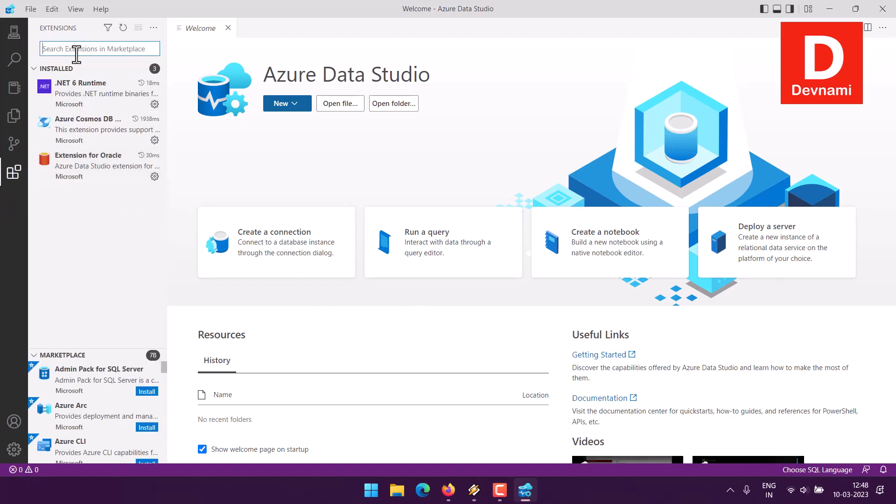
click(83, 140)
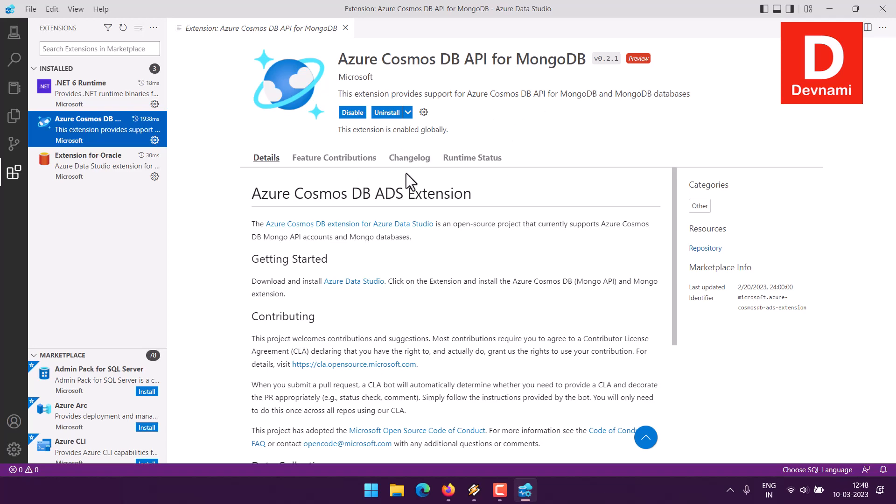
drag(303, 192, 460, 191)
click(489, 188)
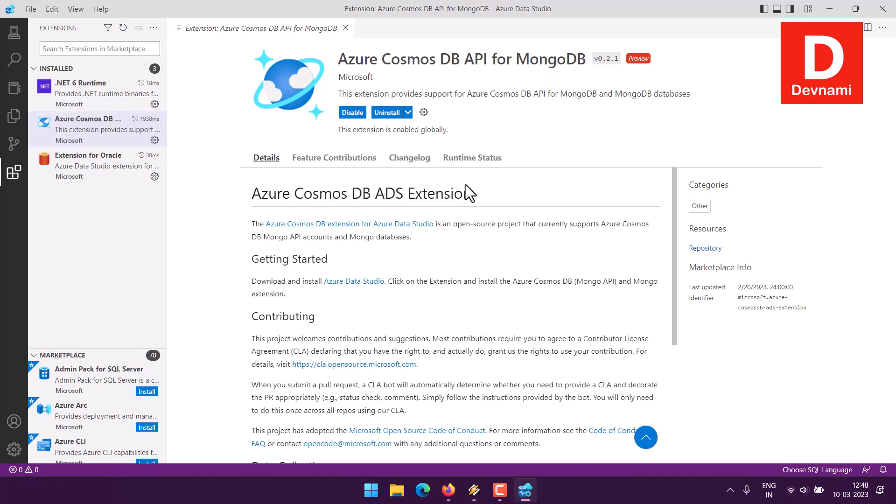
click(12, 177)
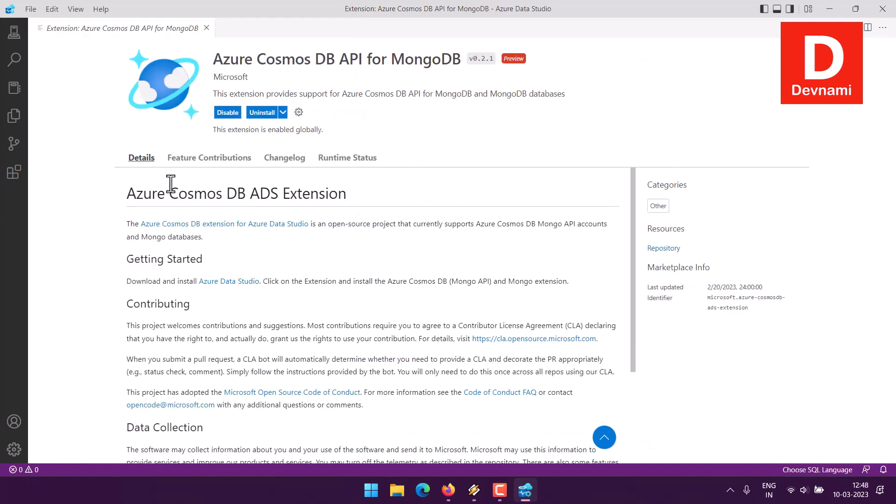
Step: Close the extension's page in Azure Data Studio and check the Cosmos DB deployment in the Azure portal
click(206, 28)
click(449, 490)
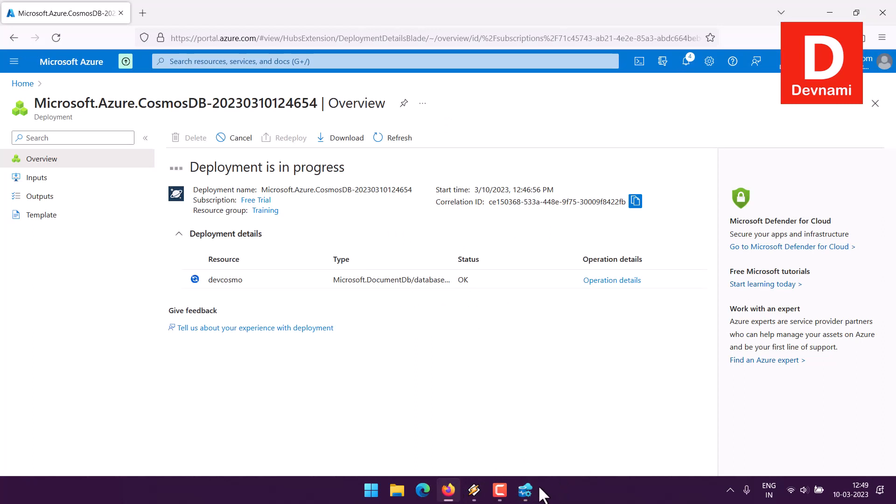
click(526, 490)
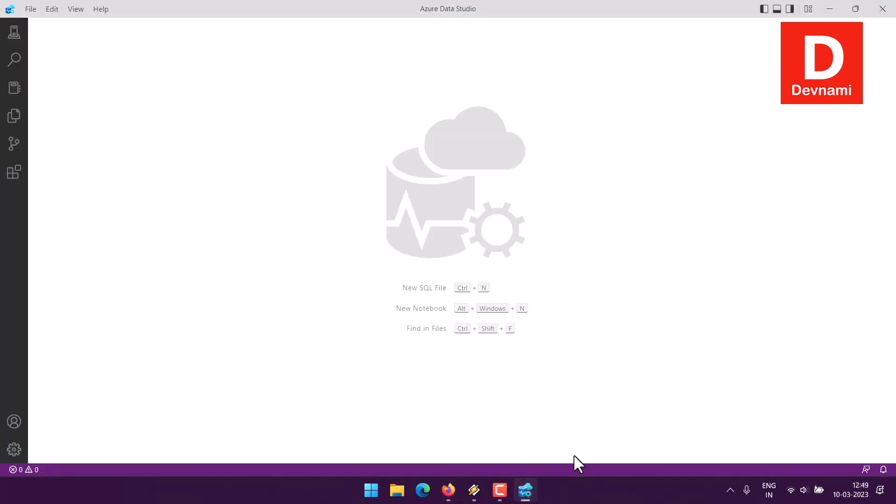
click(503, 492)
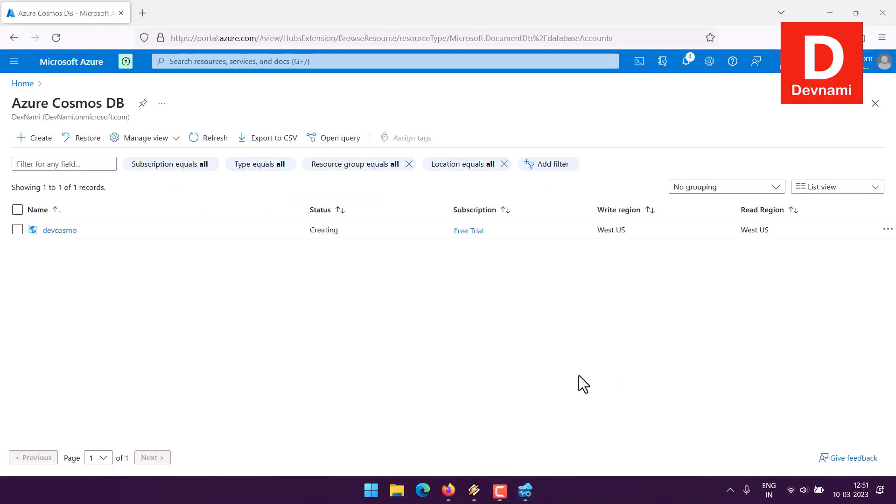
Step: Check the deployment notifications, open the devcosmo account and collapse the list of Cosmos DB accounts
click(686, 63)
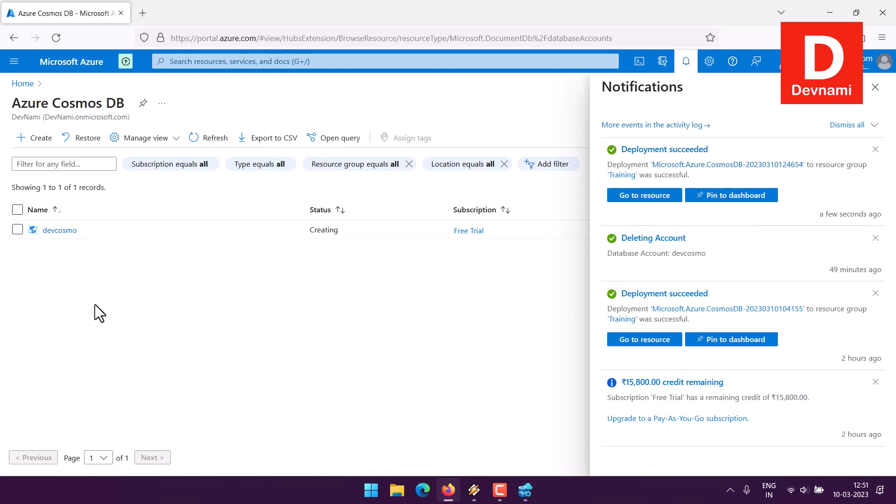
click(60, 231)
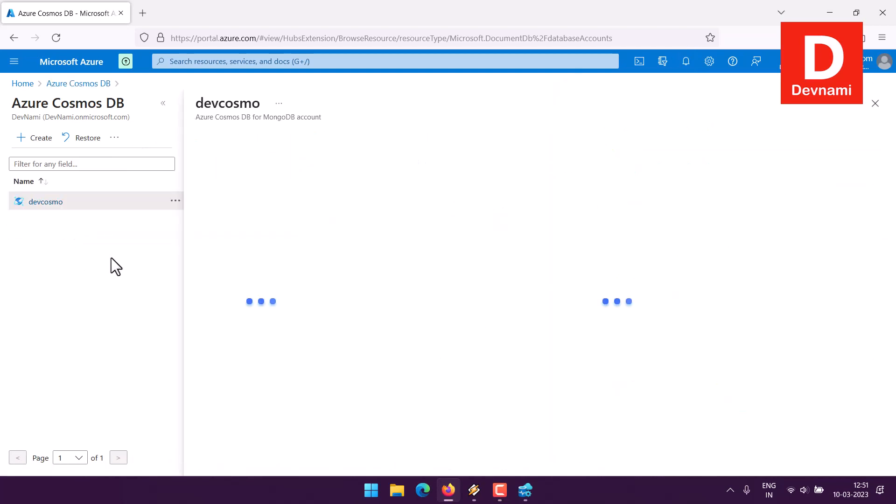
click(164, 102)
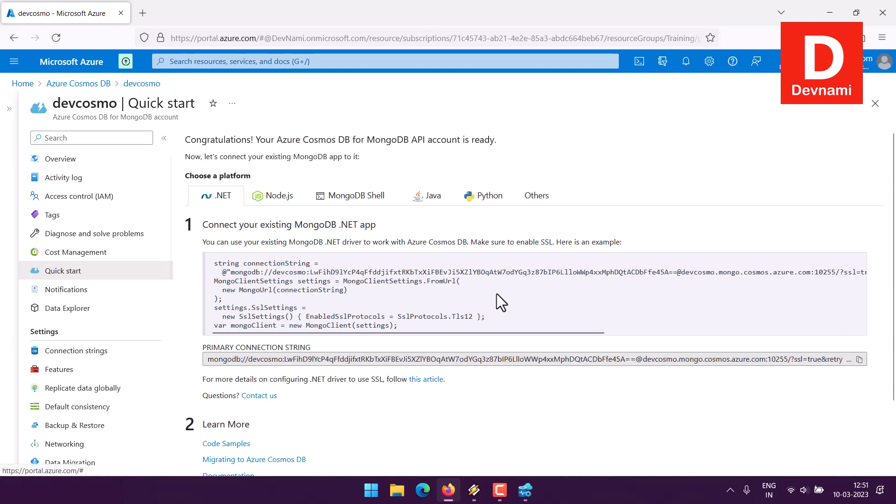
Step: Read the account status message at the head of devcosmo's Quick start page
drag(253, 140, 501, 139)
click(501, 139)
drag(251, 140, 454, 140)
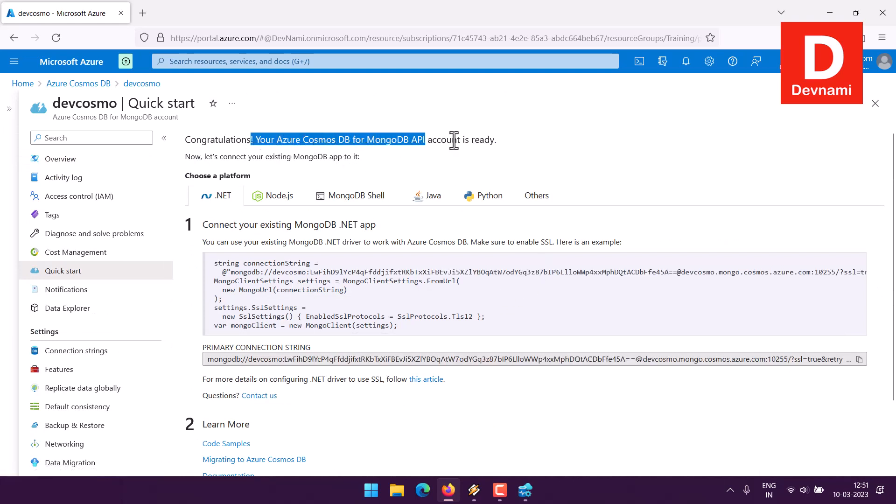
click(454, 140)
drag(326, 143, 511, 139)
click(511, 139)
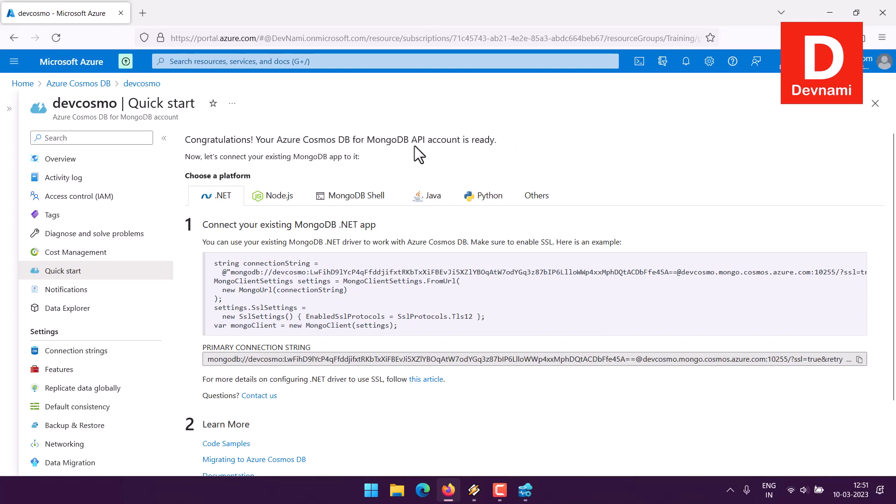
drag(384, 141, 525, 142)
click(526, 141)
Step: Browse the Quick start platform examples for Node.js and MongoDB Shell, and copy the MongoDB Shell connection command
click(279, 196)
click(356, 198)
click(466, 197)
click(393, 200)
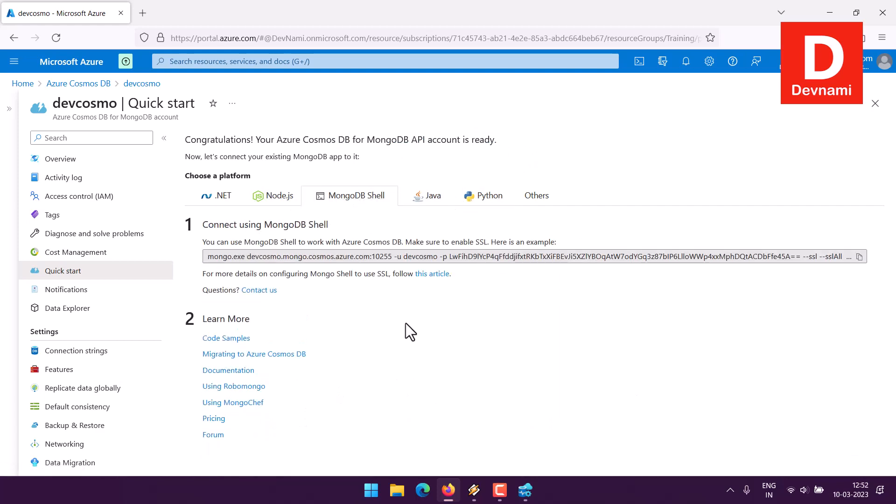
click(859, 257)
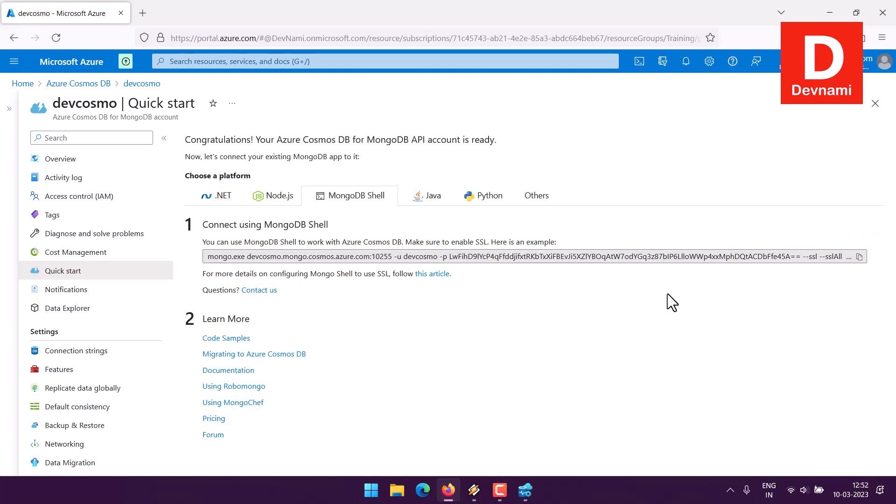
Step: Examine devcosmo's read-write connection strings and the Collections section of its overview
click(62, 354)
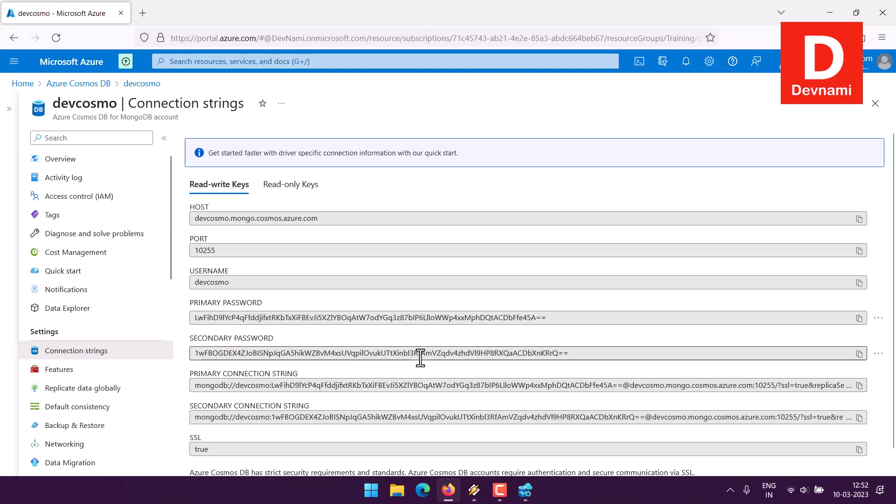
scroll(420, 347, down, 1)
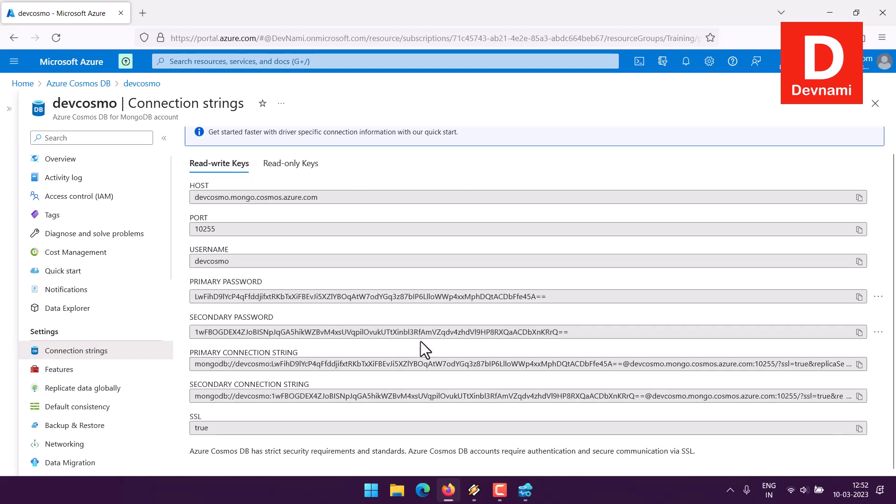
scroll(422, 345, up, 1)
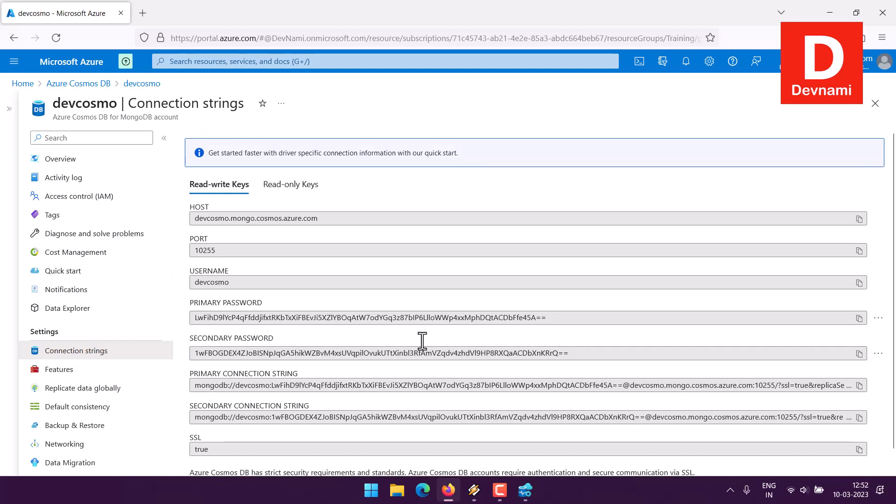
click(62, 161)
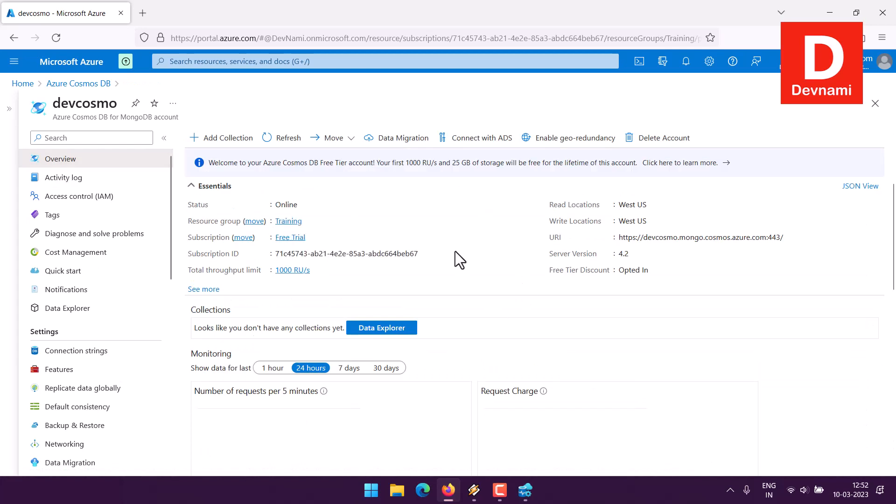
drag(224, 330, 309, 329)
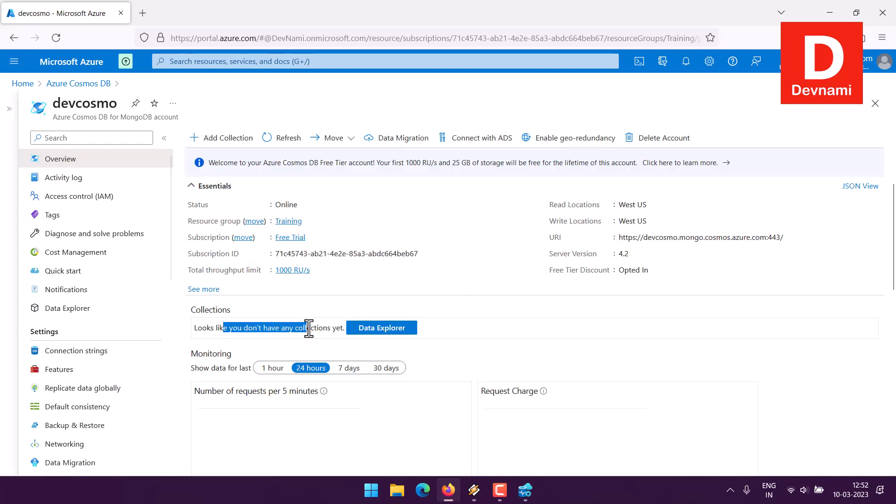
click(309, 329)
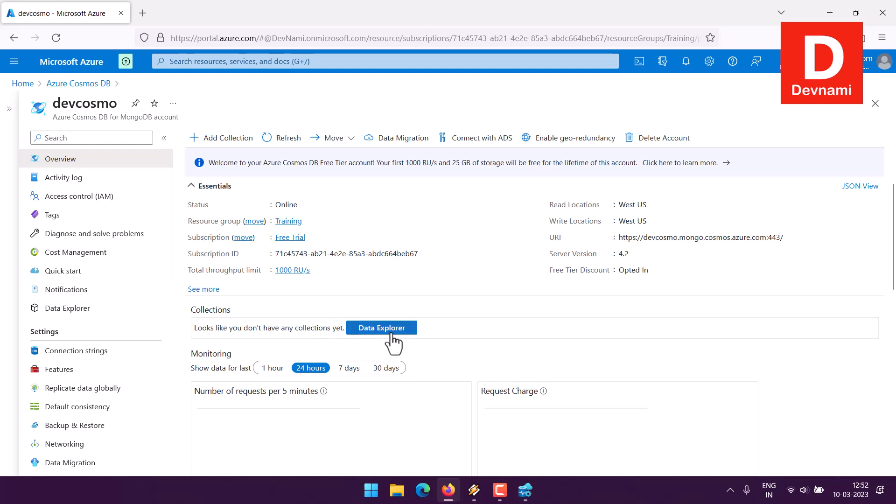
Step: Start a new collection in Data Explorer with a new database named MyTable and throughput sharing across collections turned off
click(387, 329)
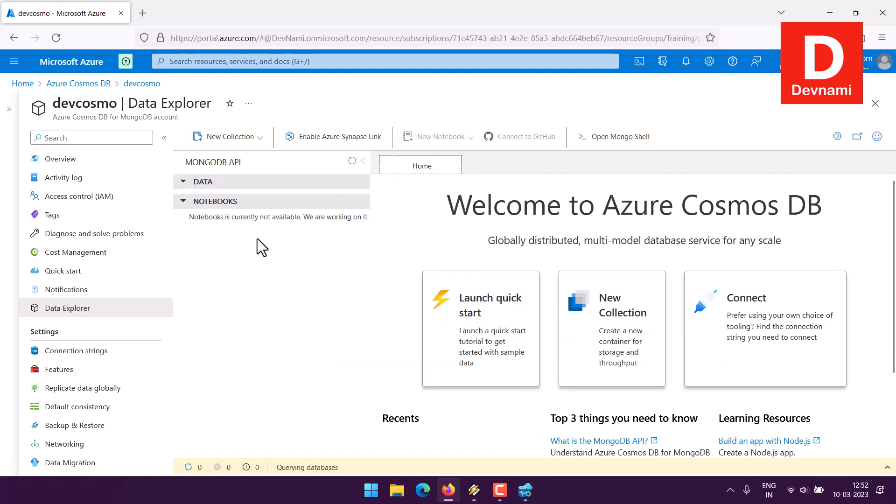
click(260, 138)
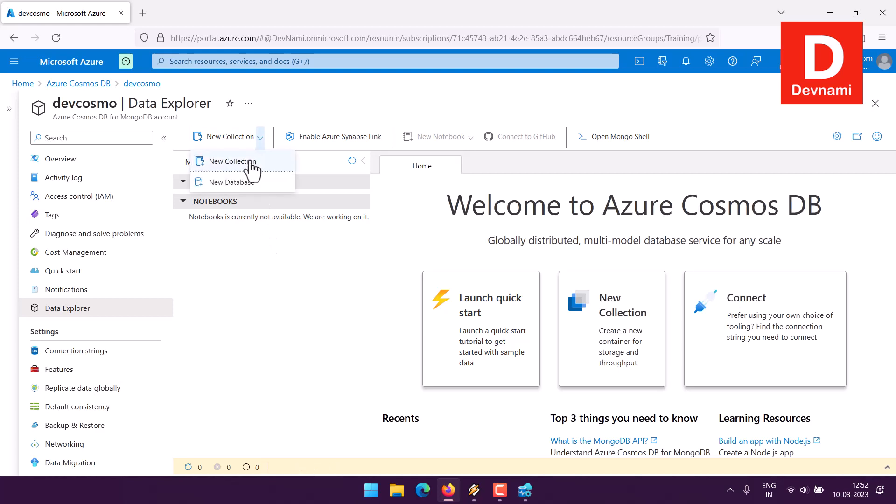
click(237, 162)
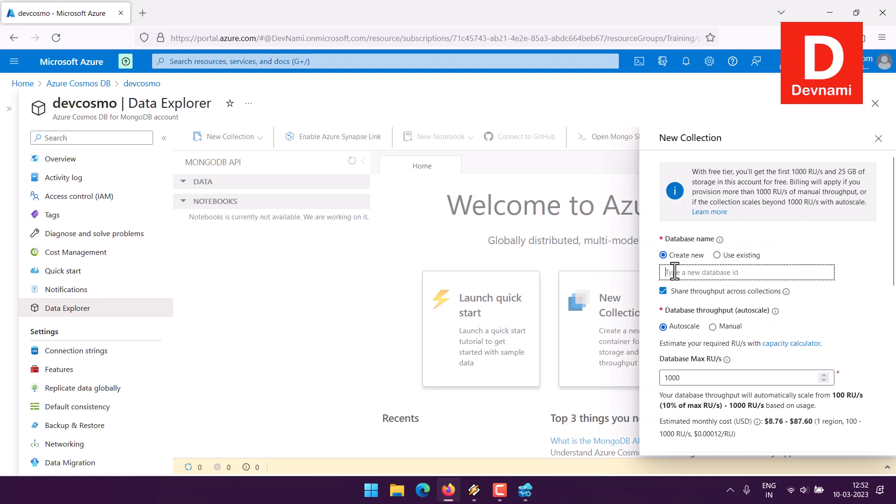
text(MyTable)
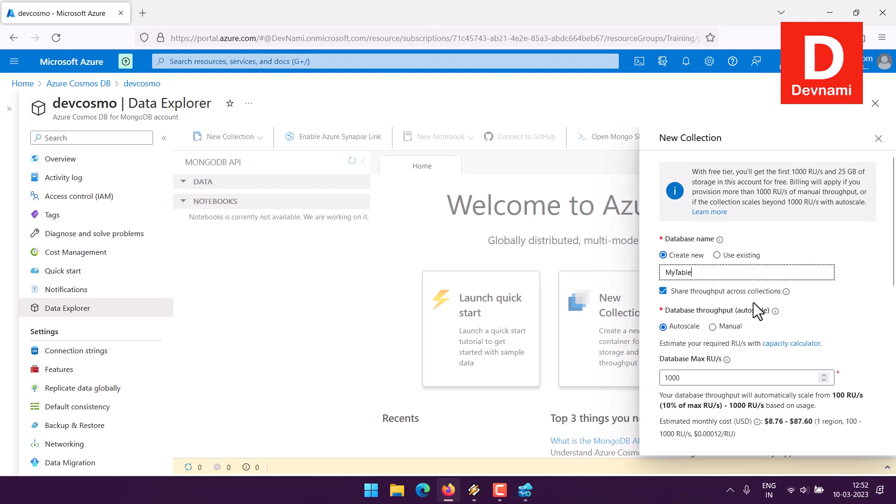
click(662, 293)
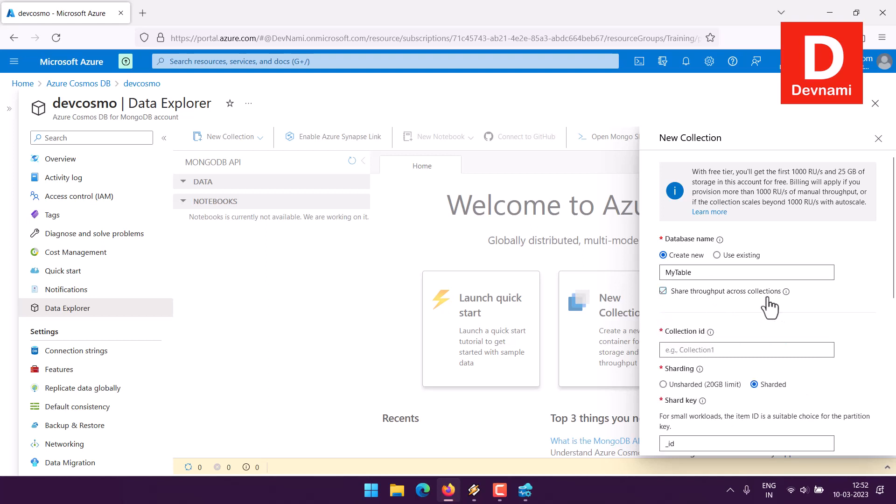
Step: Set the collection ID to MyTask with manual throughput and create the collection
click(704, 350)
text(My)
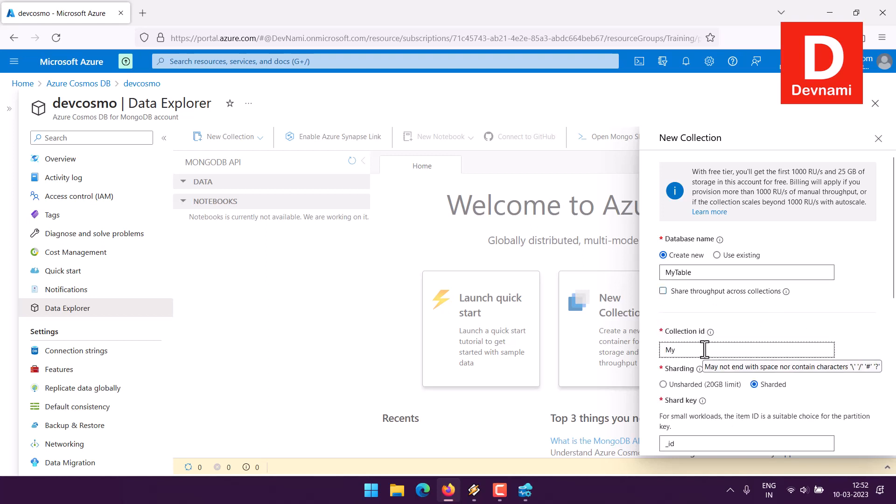
text(Task)
scroll(799, 312, down, 3)
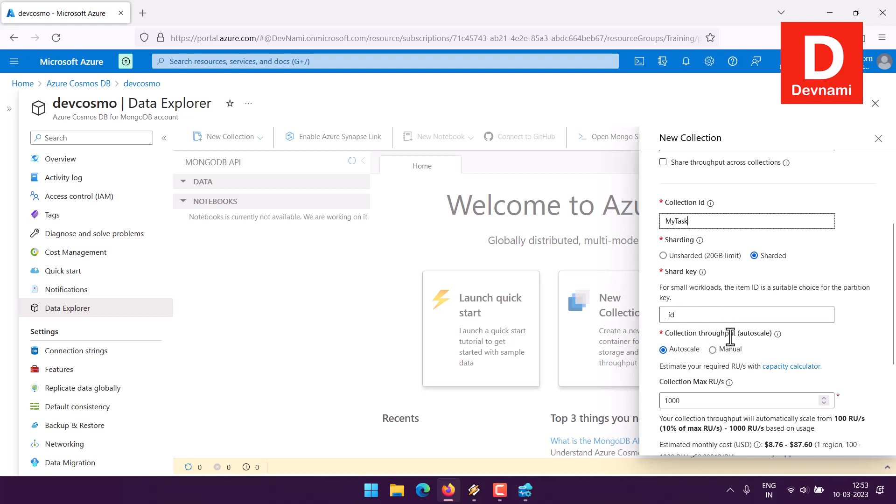
click(712, 350)
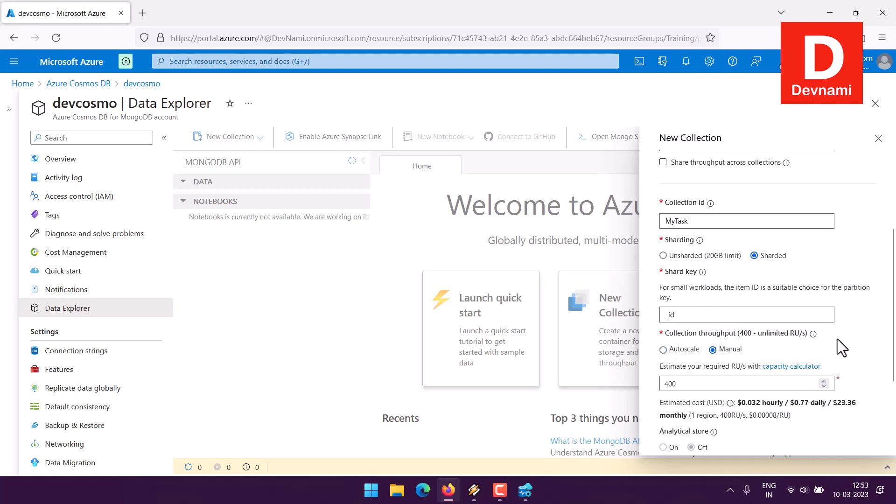
scroll(841, 347, down, 3)
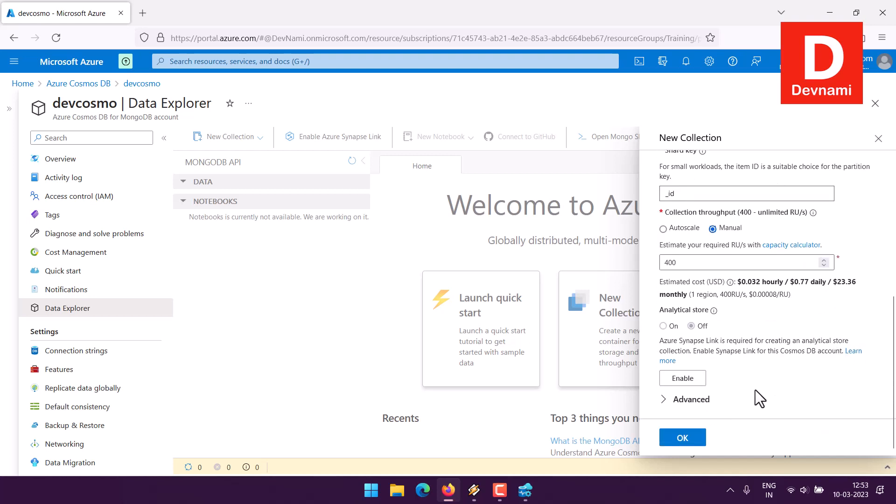
click(691, 441)
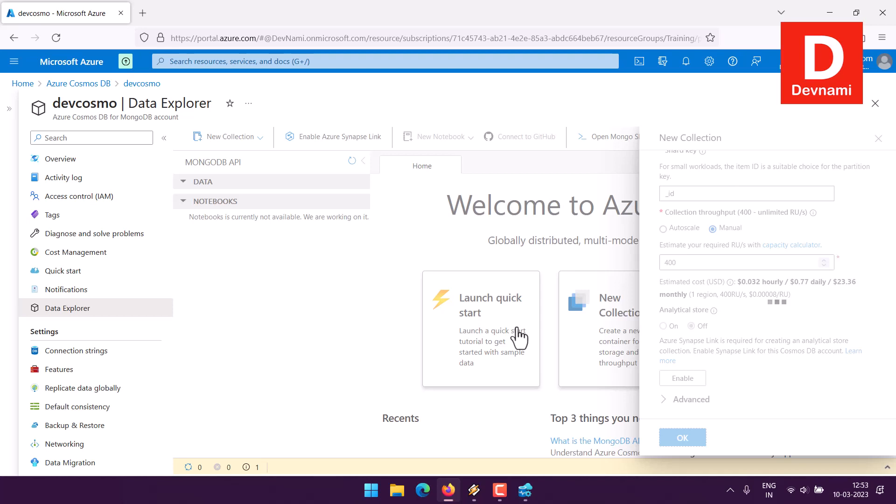
Step: Show the server connections in Azure Data Studio, and in the Azure portal expand the MyTable database and its MyTask collection
click(530, 490)
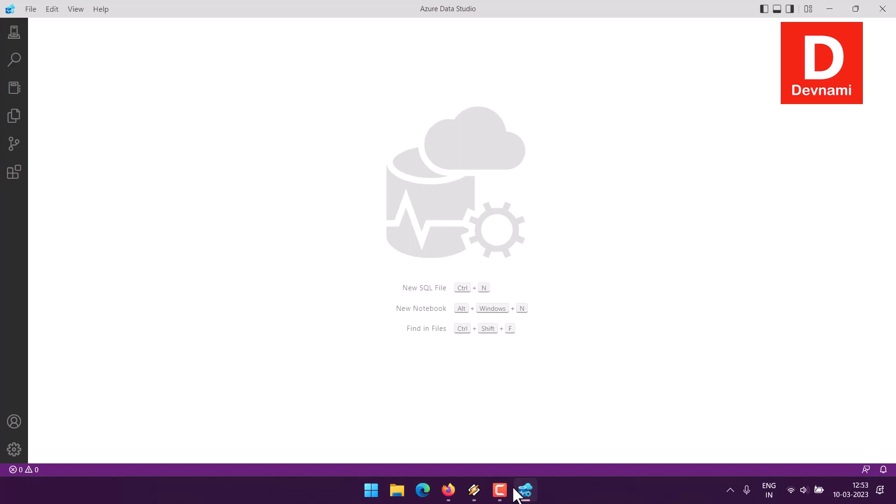
click(13, 34)
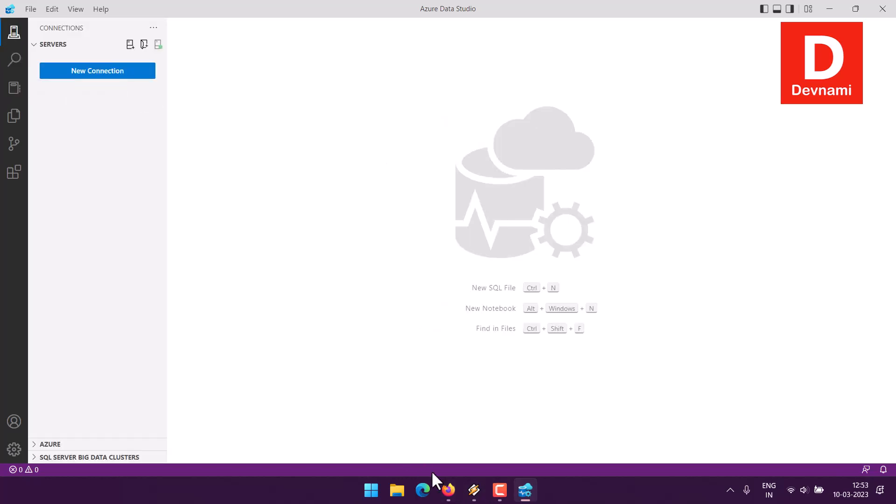
click(449, 489)
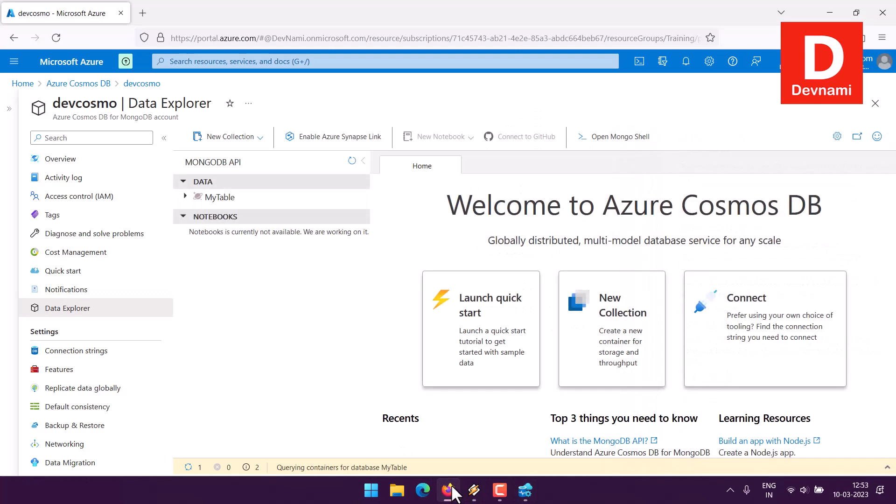
click(185, 196)
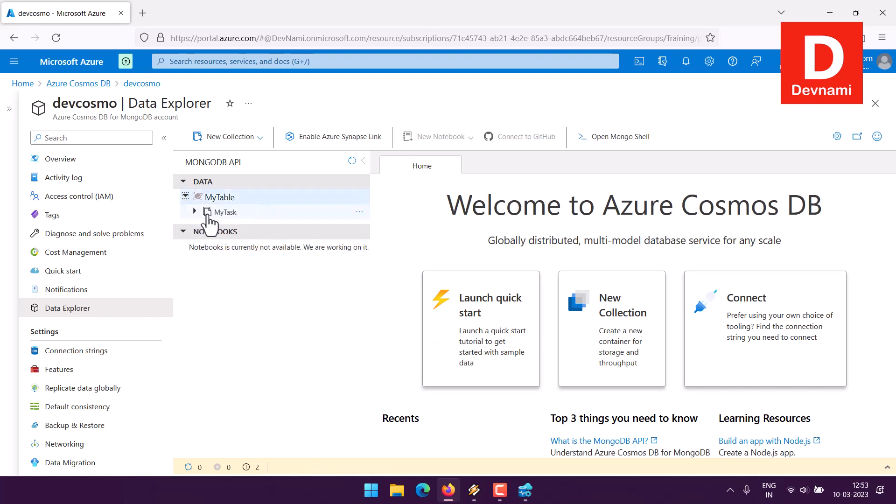
click(195, 212)
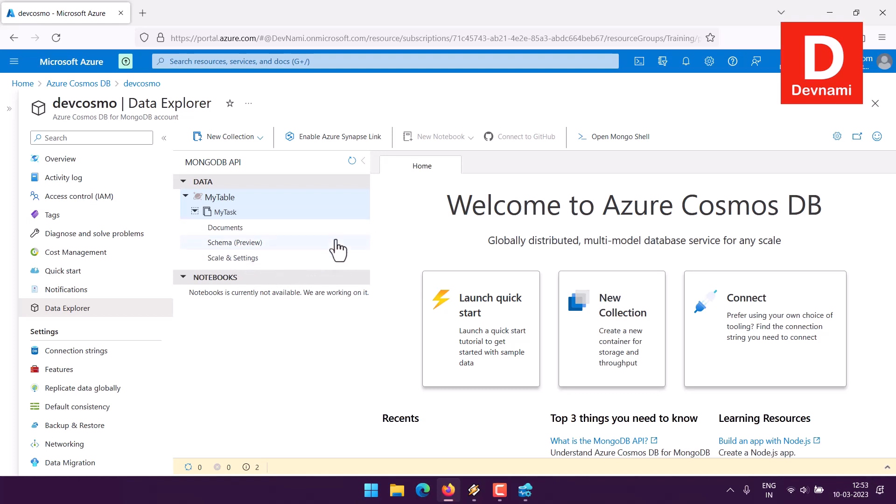
Step: View devcosmo's connection strings in the Azure portal, and start a new server connection in Azure Data Studio
click(157, 353)
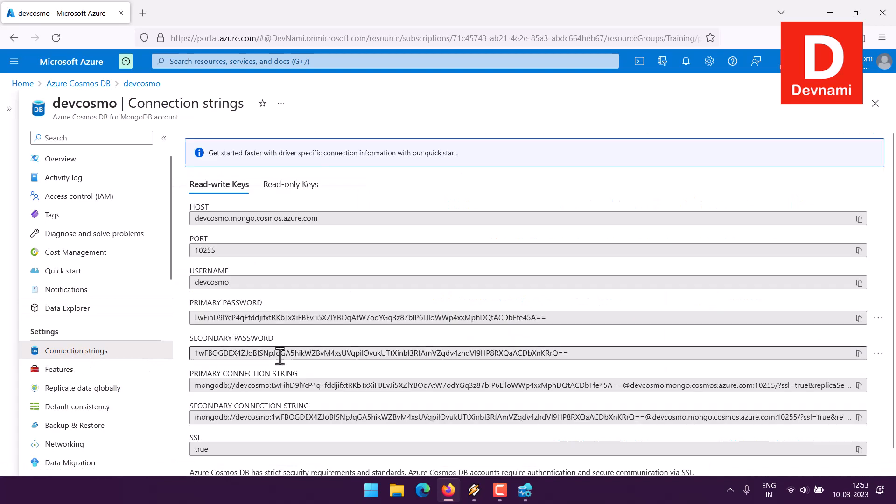
click(525, 490)
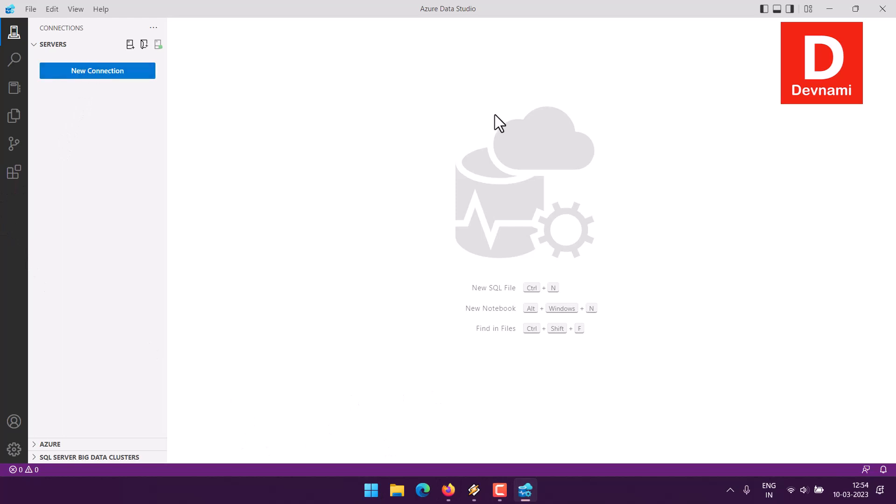
click(92, 79)
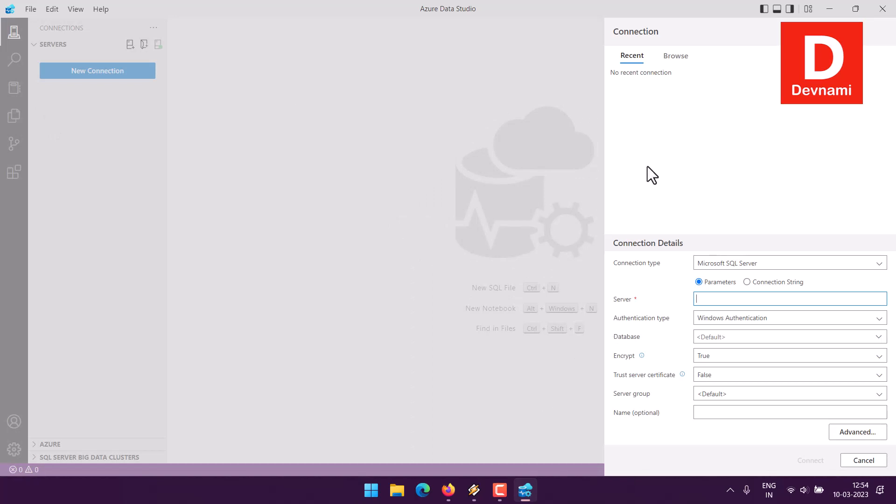
click(733, 262)
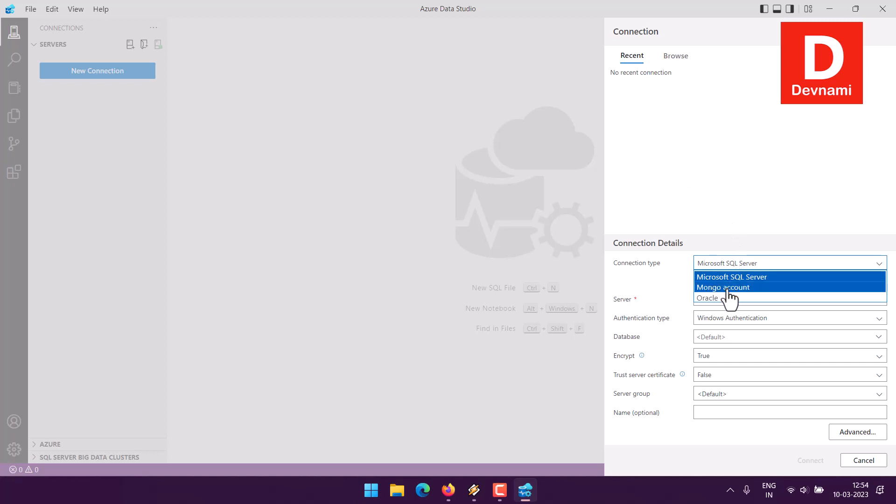
click(676, 272)
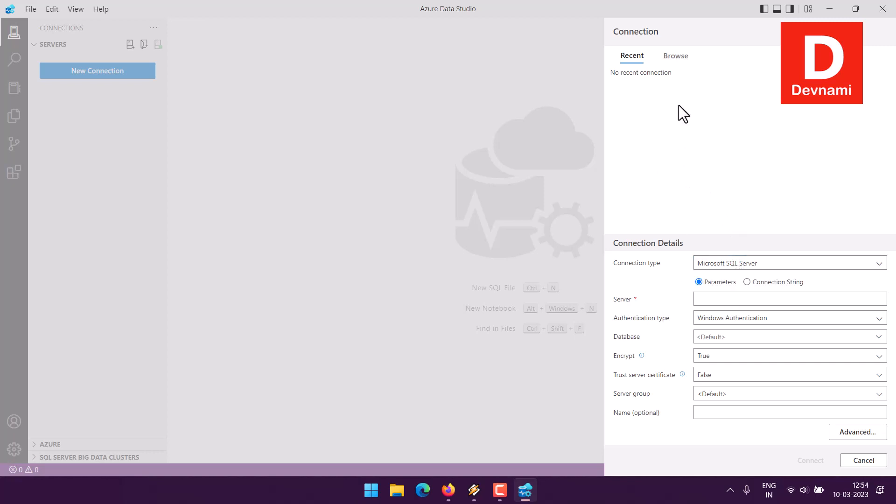
Step: Browse the signed-in Azure account for devcosmo (CosmosDB Mongo API) and connect to it with the prefilled connection details
click(675, 61)
click(622, 110)
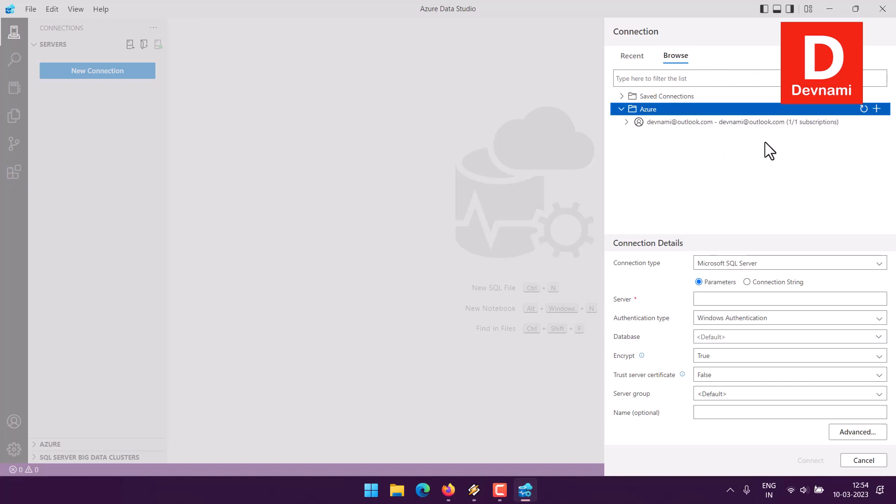
click(634, 123)
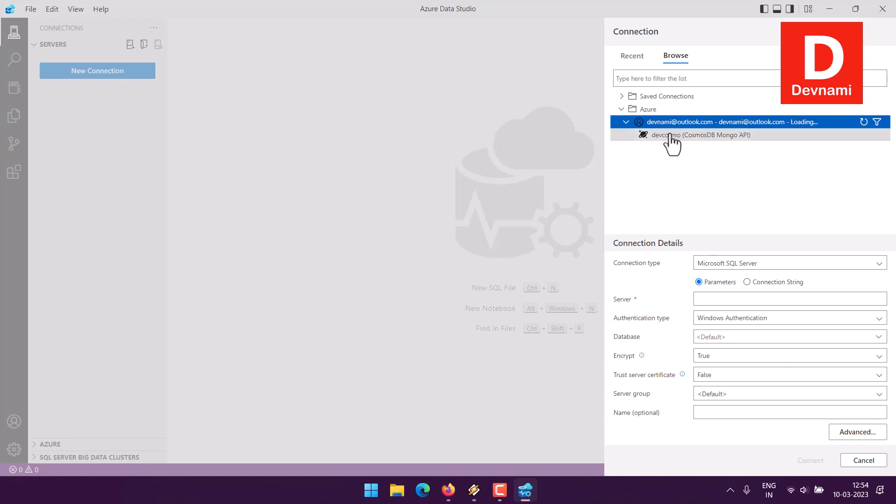
click(669, 136)
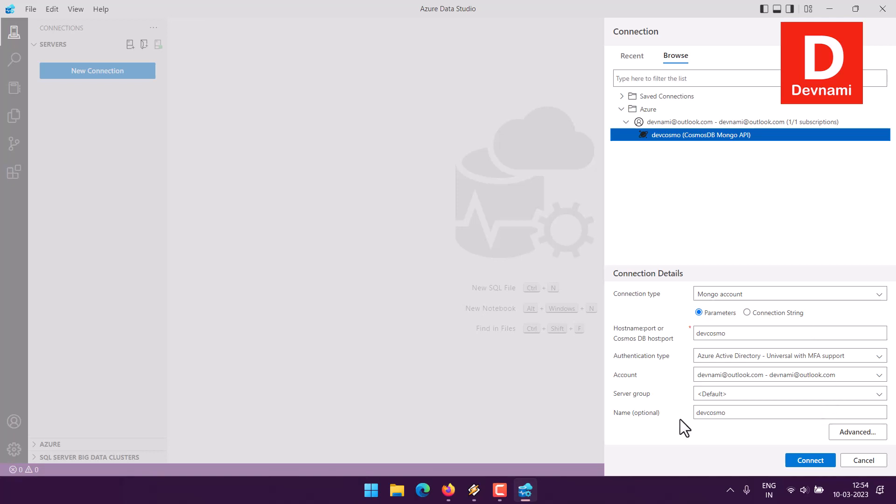
click(798, 457)
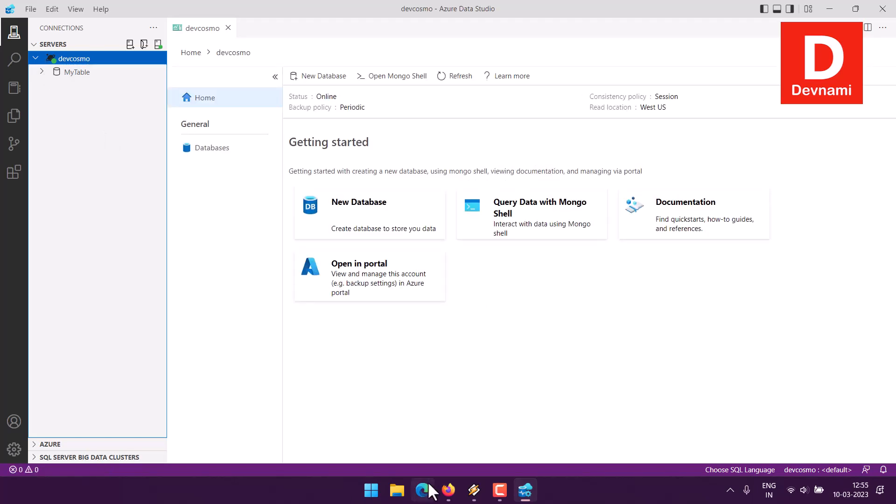
Step: Switch to the Azure portal and expand MyTable and its MyTask collection in Data Explorer from devcosmo's overview
click(448, 490)
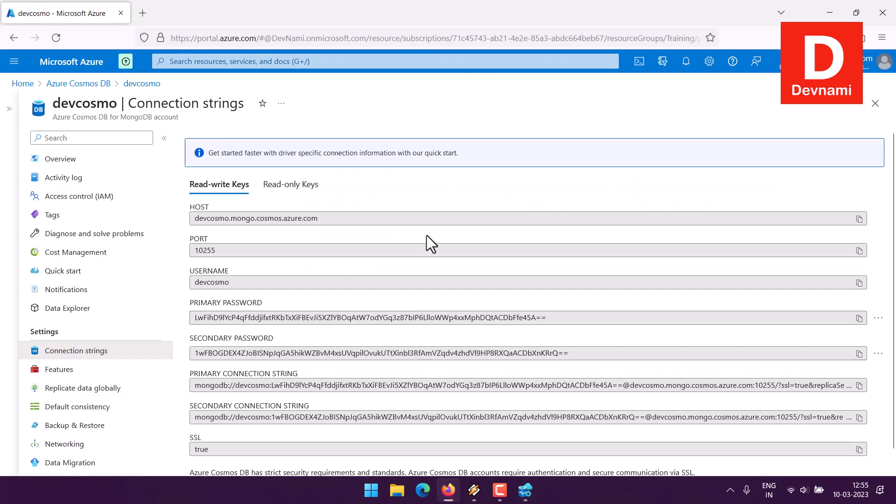
click(80, 161)
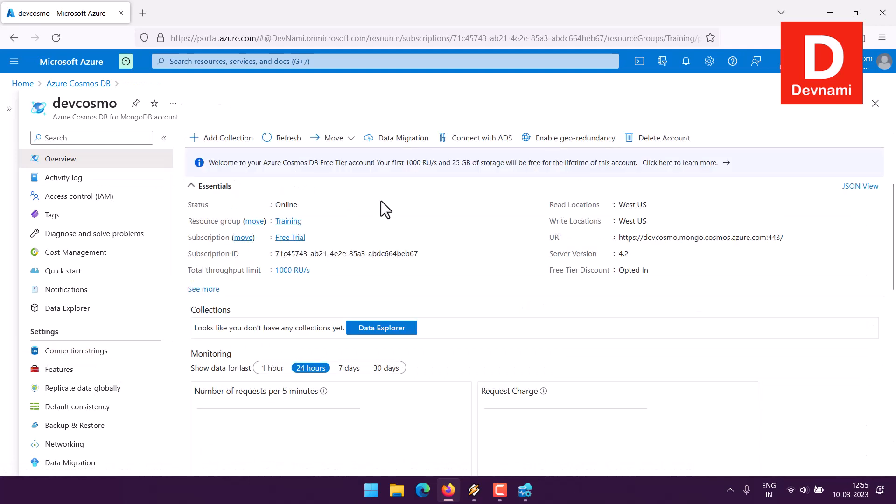
click(397, 327)
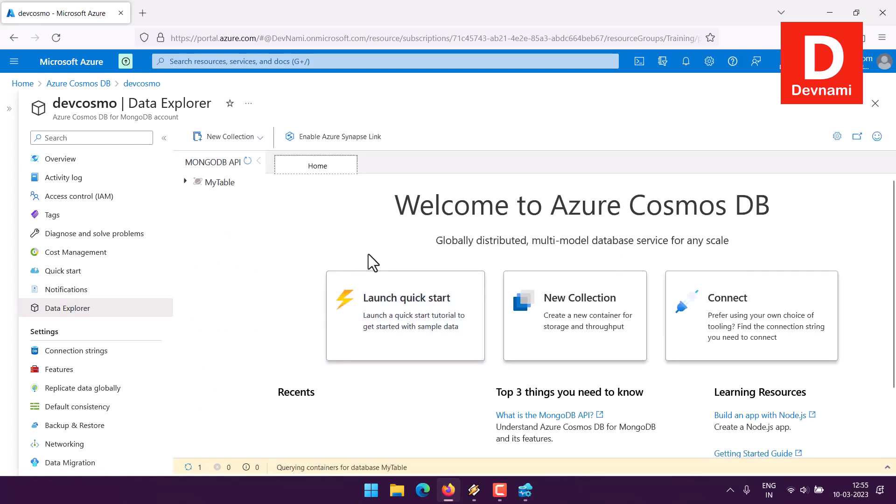
click(231, 197)
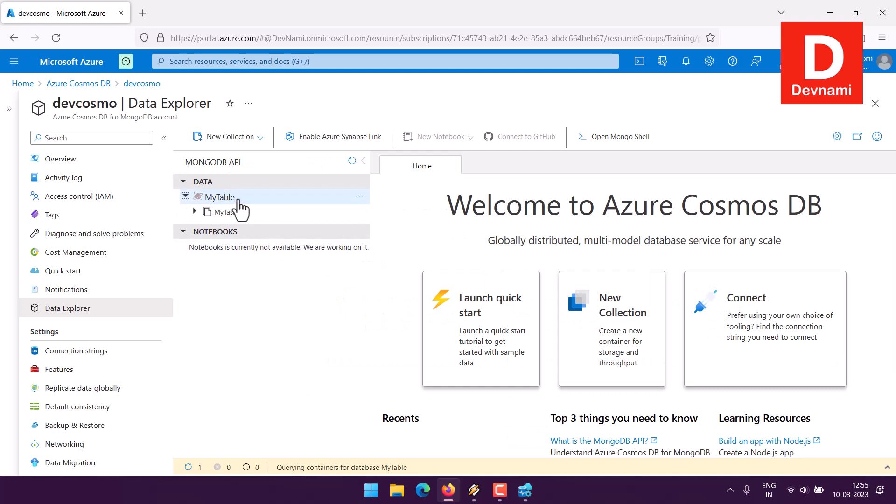
click(195, 211)
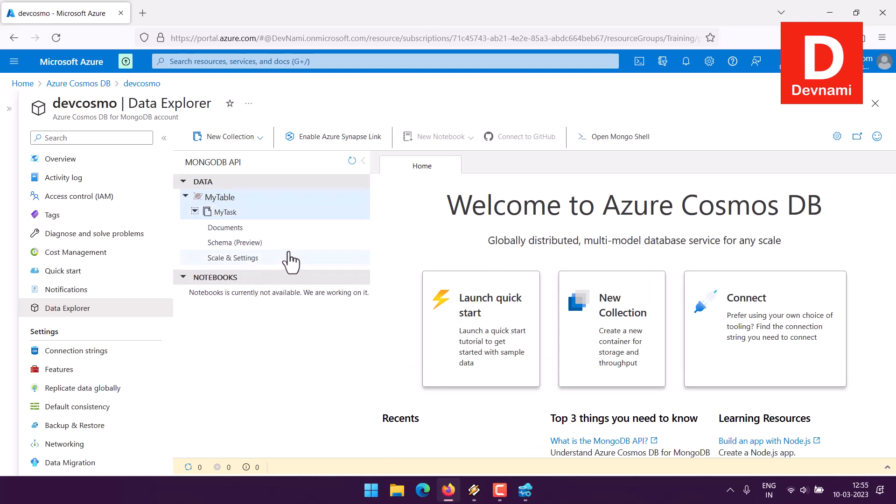
Step: Review MyTask's scale settings and its documents view, and close both
click(252, 231)
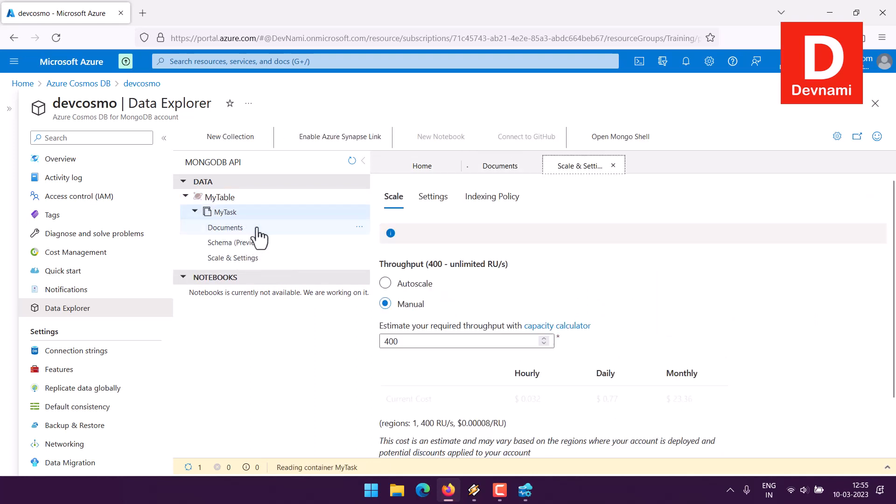
scroll(665, 313, down, 2)
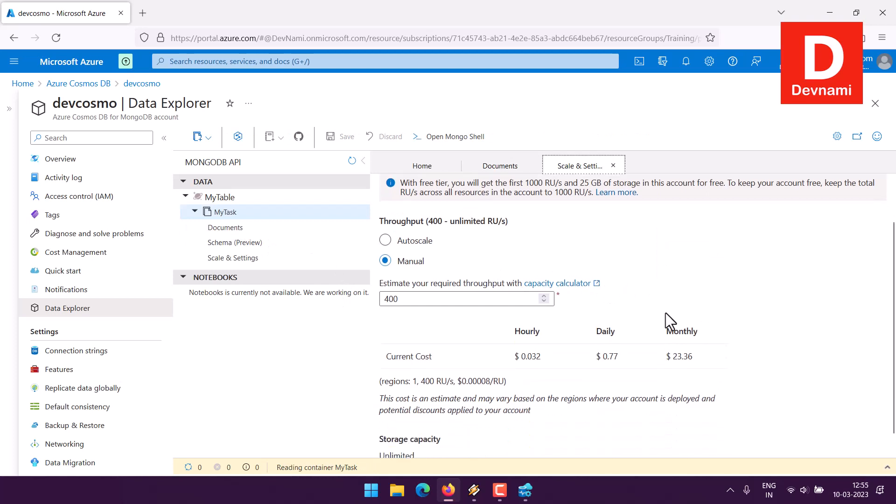
click(614, 166)
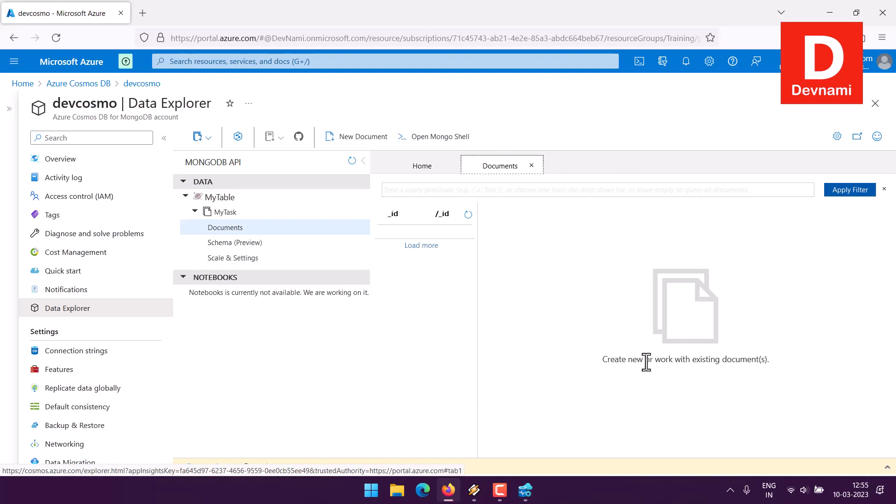
drag(646, 362, 579, 359)
click(578, 357)
click(532, 170)
click(531, 167)
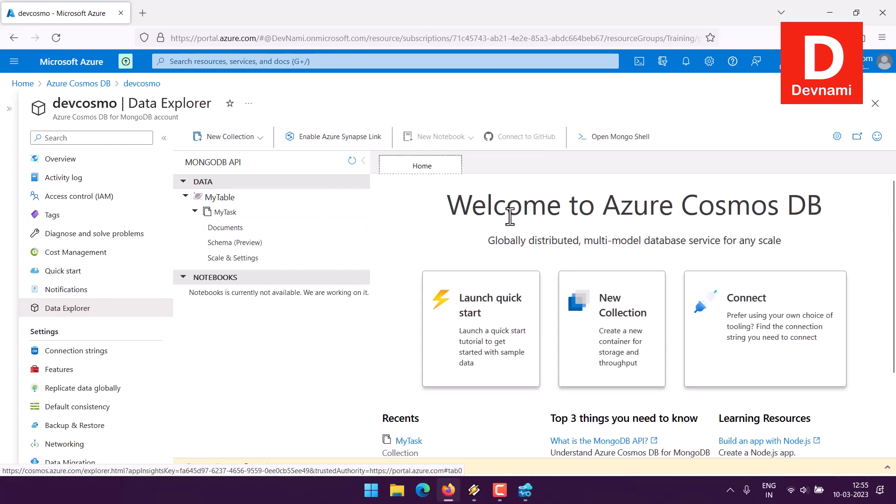
Step: In Azure Data Studio, expand MyTable under devcosmo and open the MyTable collection overview from the account's databases
click(524, 489)
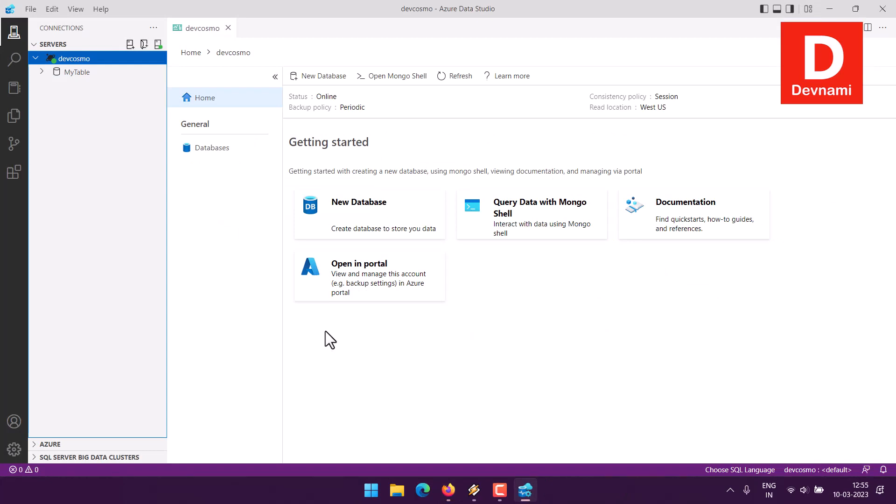
click(41, 72)
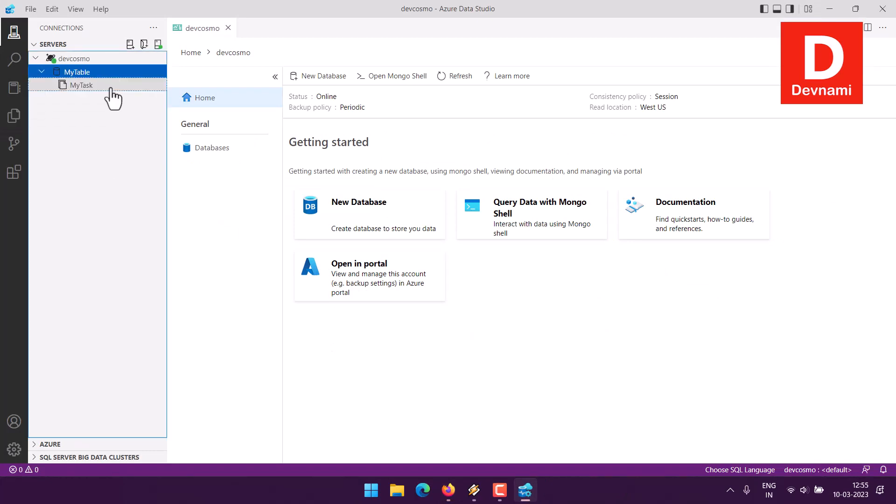
click(81, 85)
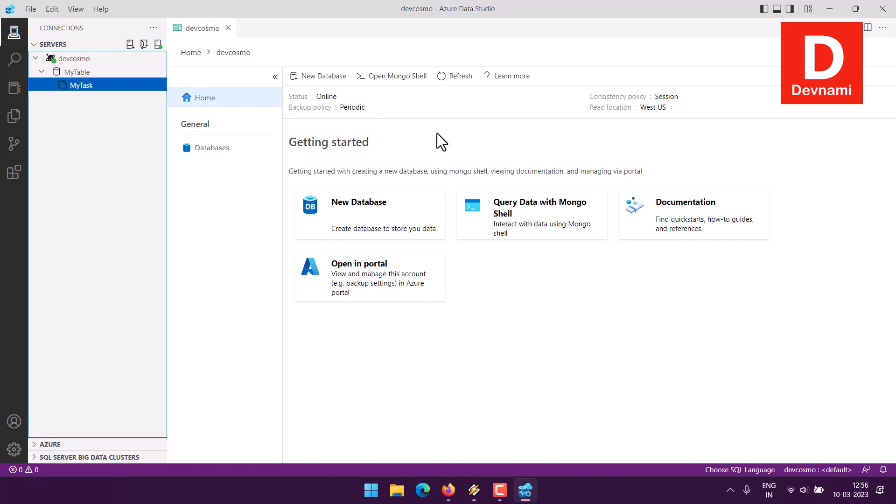
click(226, 149)
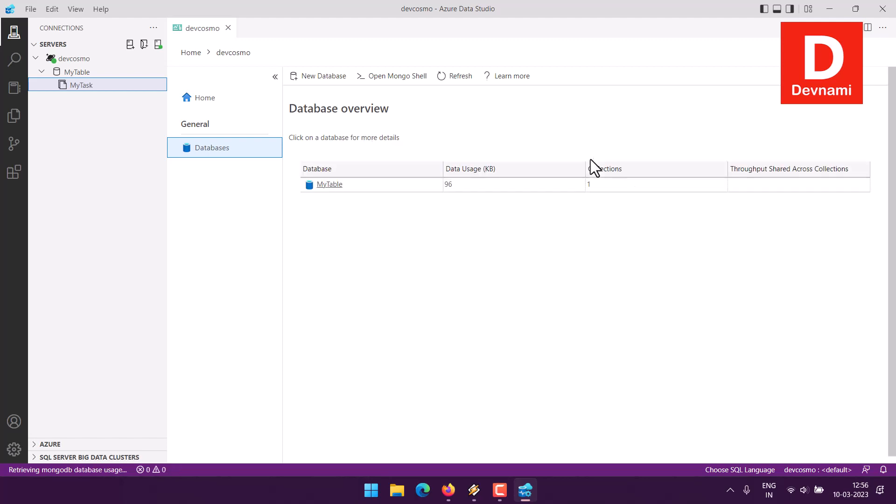
click(330, 184)
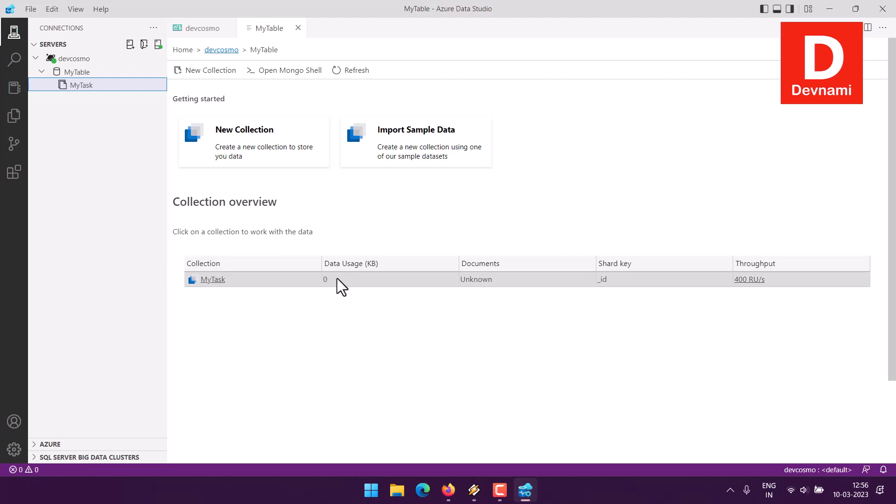
click(499, 491)
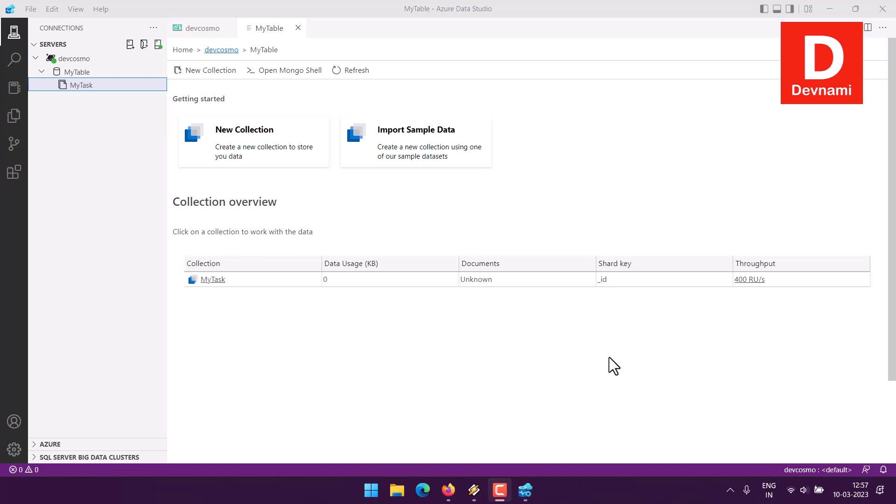
Step: In the Azure portal, reopen devcosmo from the Azure Cosmos DB accounts list and expand MyTable and MyTask in Data Explorer
click(448, 490)
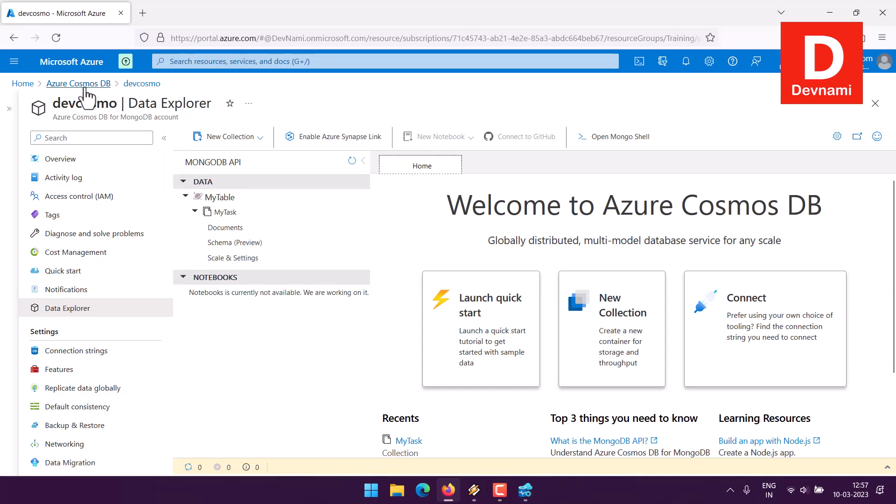
click(98, 84)
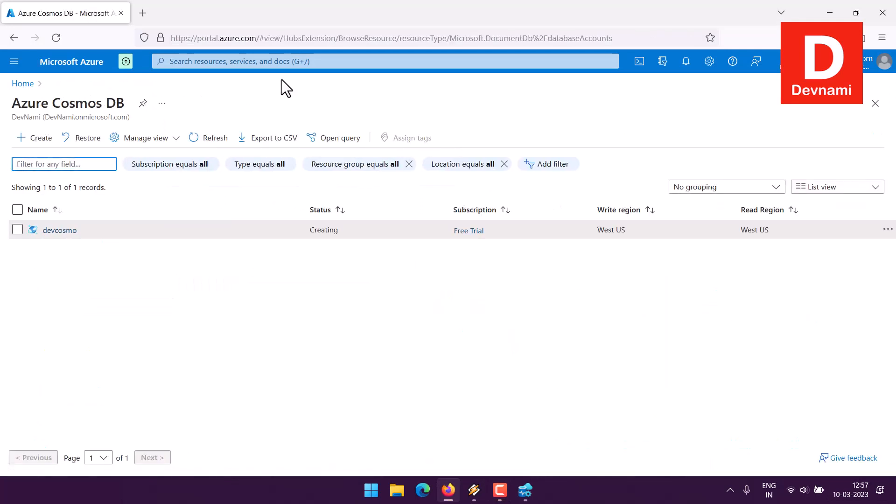
click(64, 231)
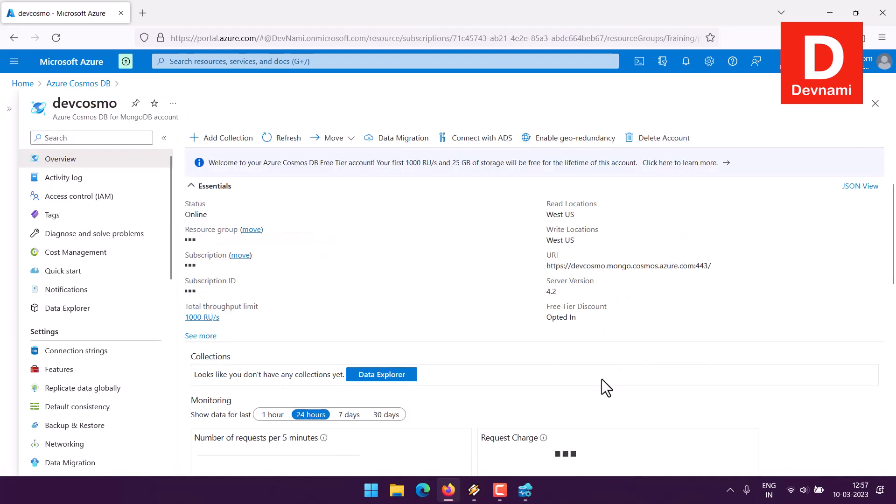
click(112, 309)
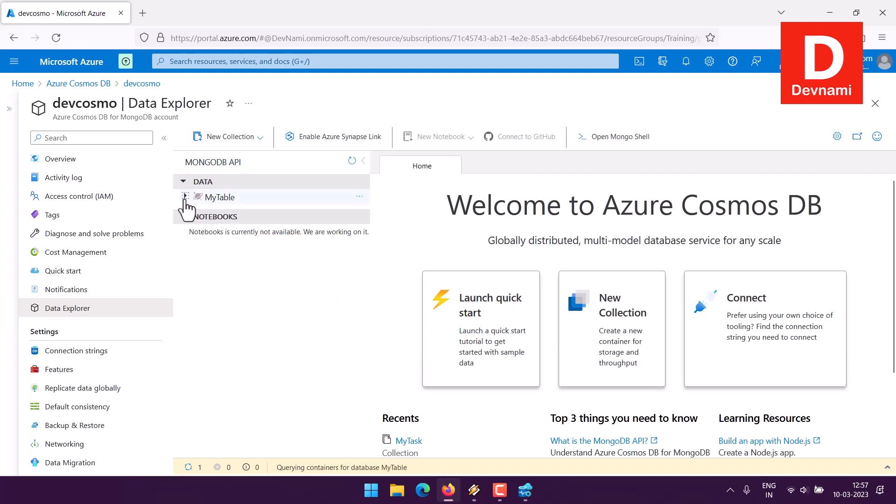
click(185, 199)
click(195, 212)
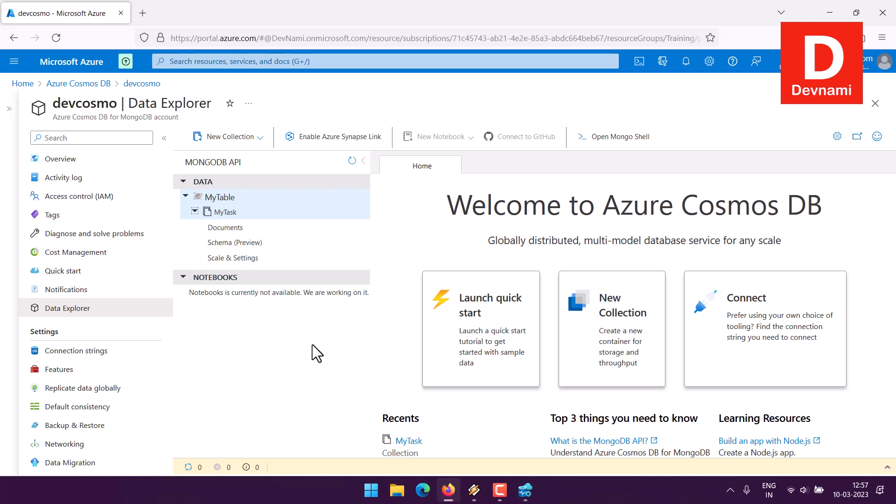
Step: In Azure Data Studio, view the details of the installed Azure Cosmos DB API for MongoDB extension, and return to the server connections
click(525, 490)
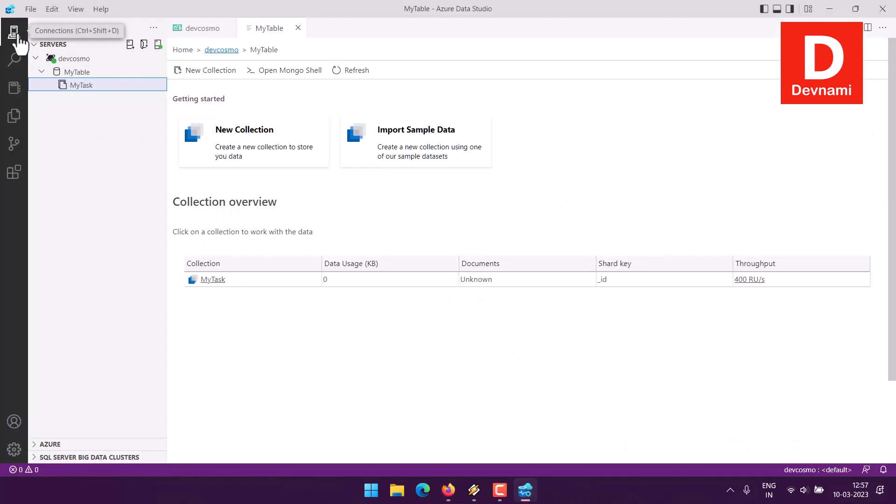
click(15, 173)
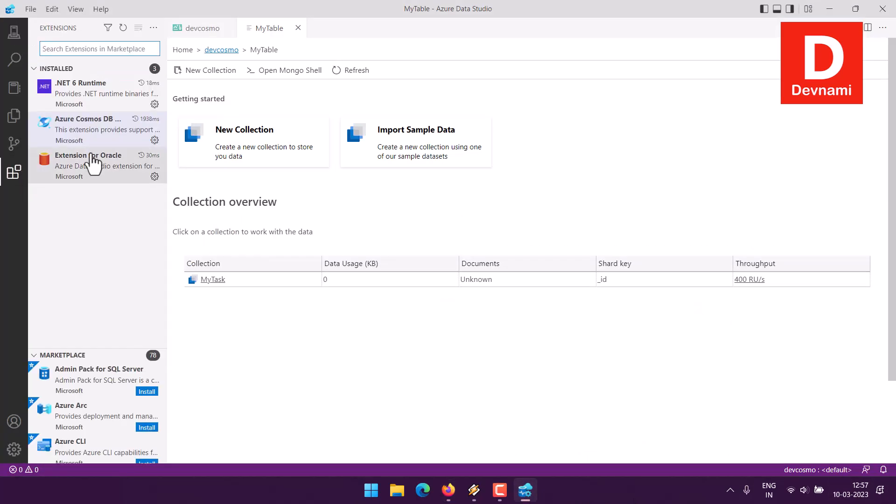
click(104, 135)
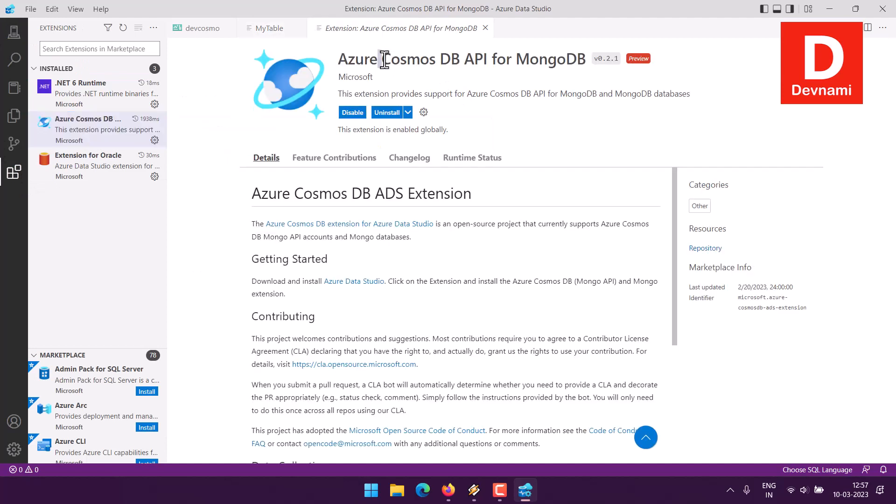
drag(382, 60, 535, 60)
click(535, 55)
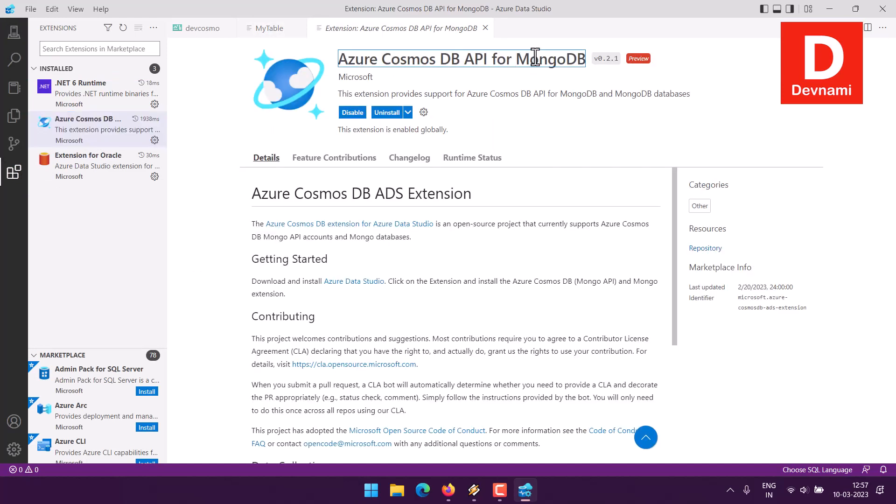
click(485, 28)
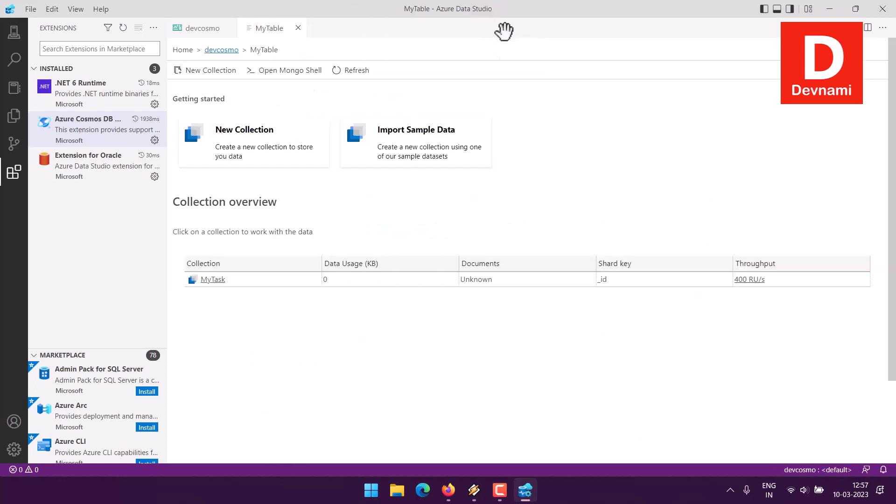
click(14, 32)
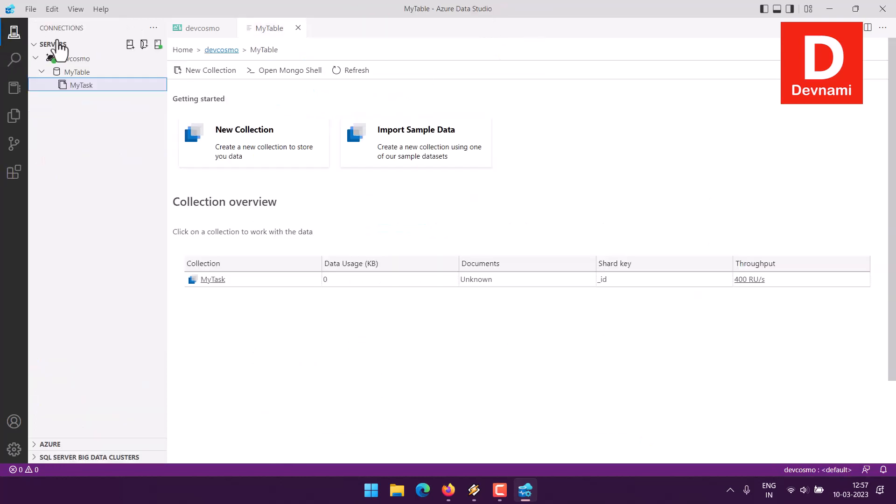